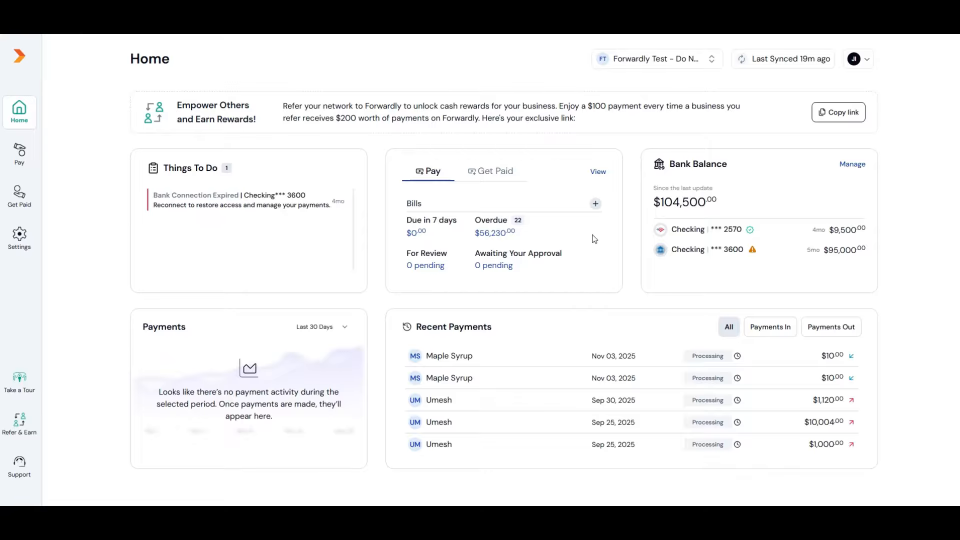
# Show the Get Paid invoice summary on the home dashboard, and open the Roles & Permissions settings.
pyautogui.click(491, 171)
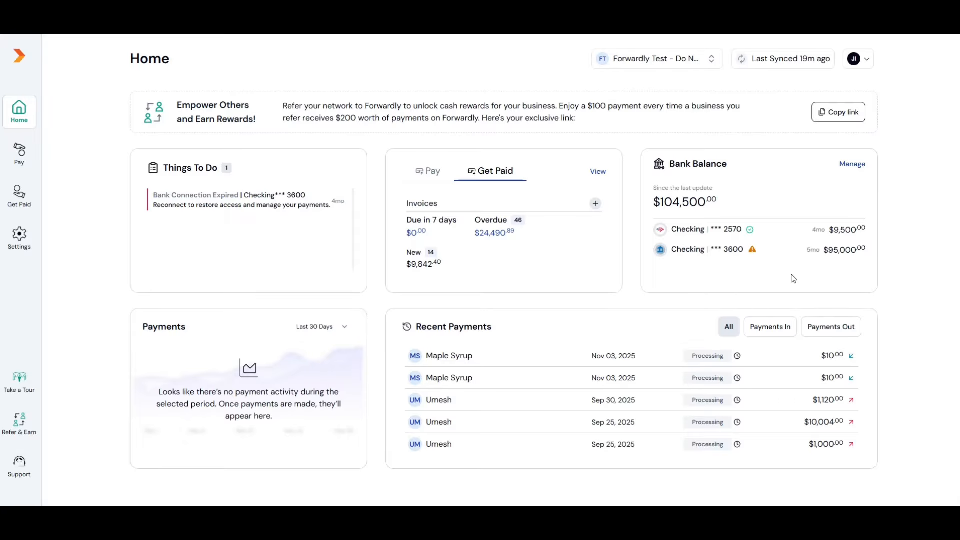
pyautogui.click(22, 243)
pyautogui.click(207, 233)
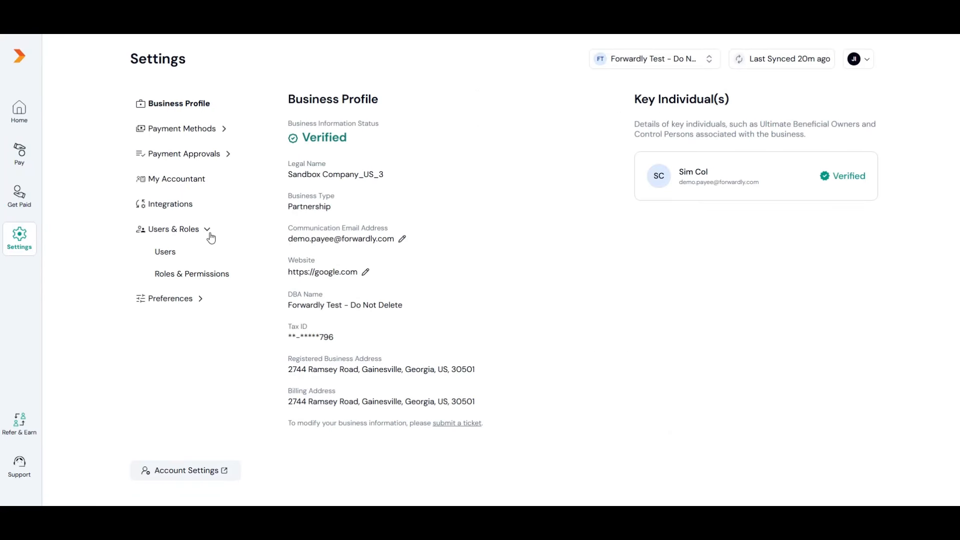
pyautogui.click(202, 278)
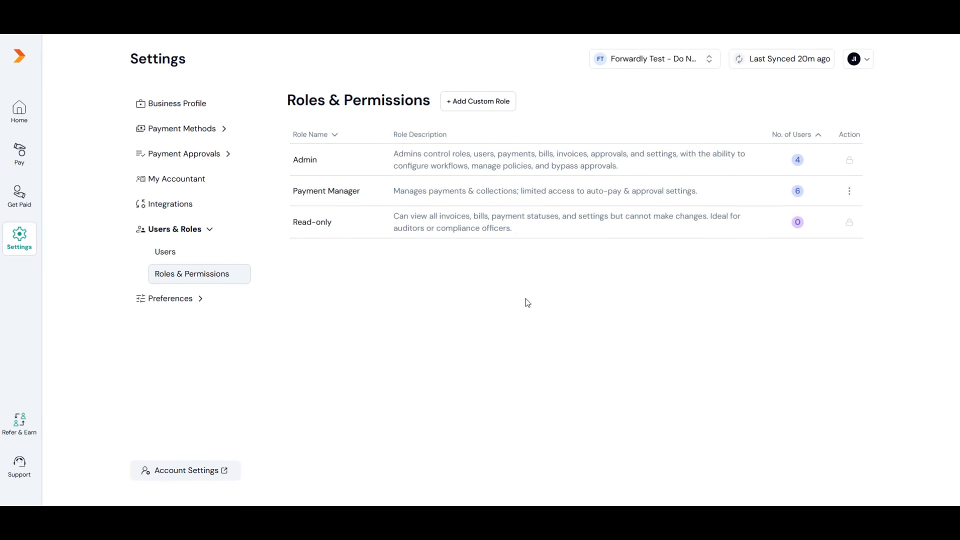
# Open a new custom role and review its permission options for Pay, Get Paid and Settings.
pyautogui.click(488, 101)
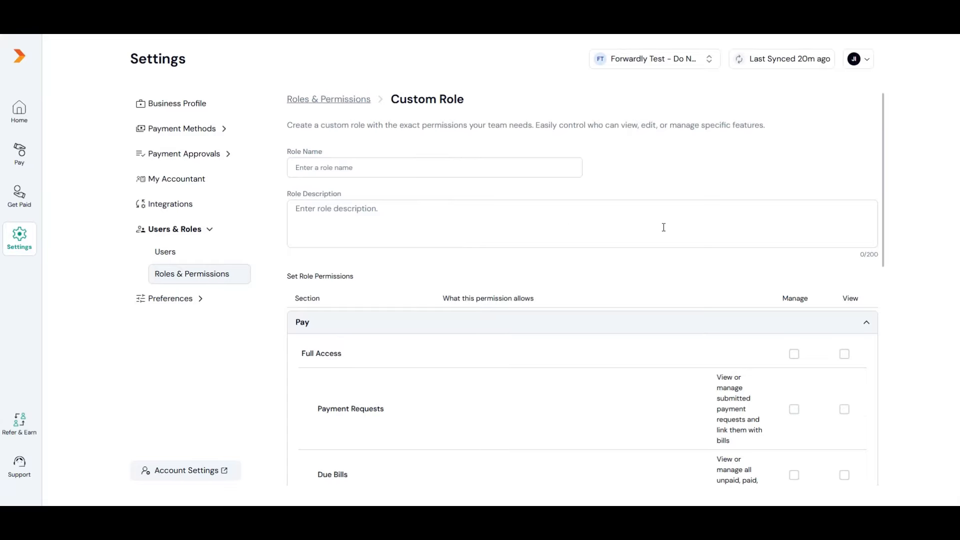
pyautogui.scroll(-2, 662, 226)
pyautogui.scroll(-2, 664, 234)
pyautogui.scroll(-5, 544, 293)
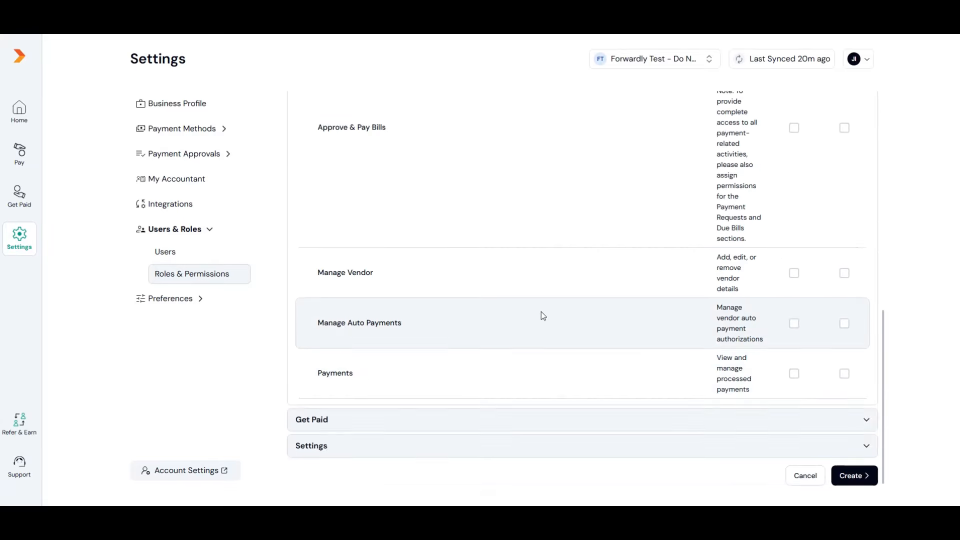
pyautogui.click(328, 421)
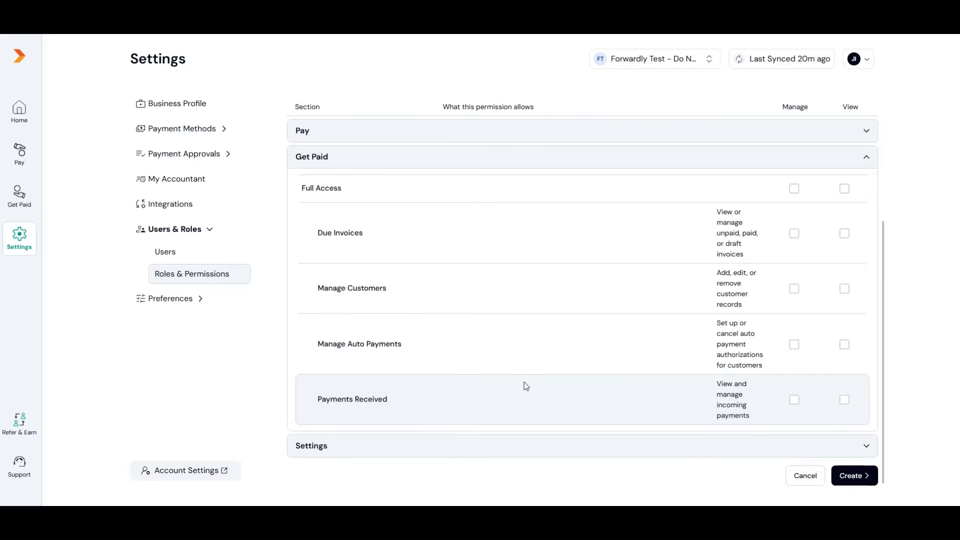
pyautogui.click(448, 450)
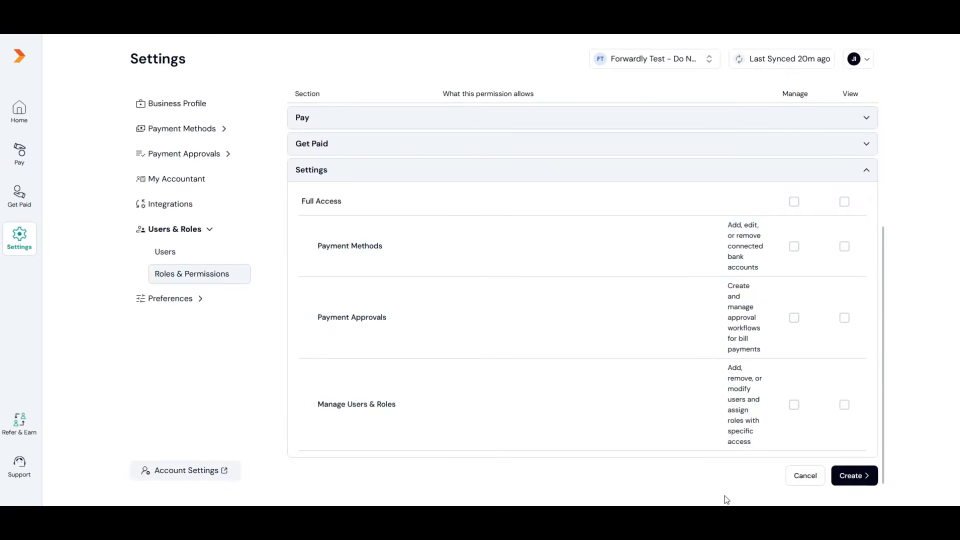
# Create a bill in Bill Payments from the uploaded maple-syrup bill PDF with autofilled details, and open the new bill.
pyautogui.moveTo(20, 153)
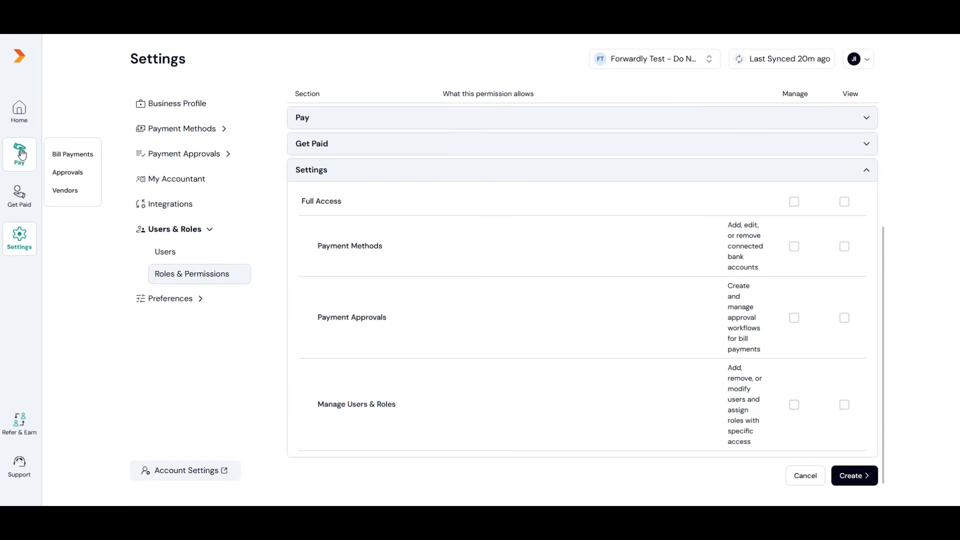
pyautogui.click(64, 155)
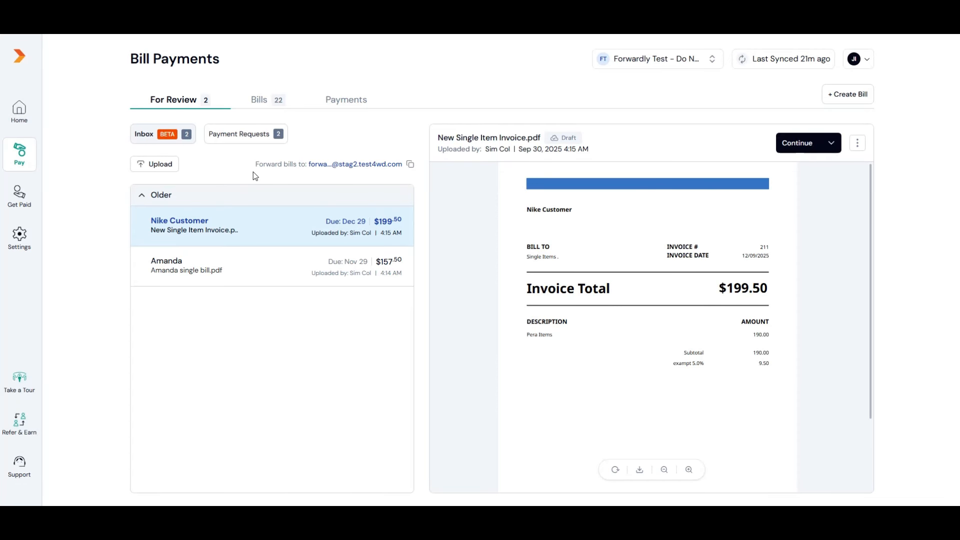
pyautogui.click(849, 95)
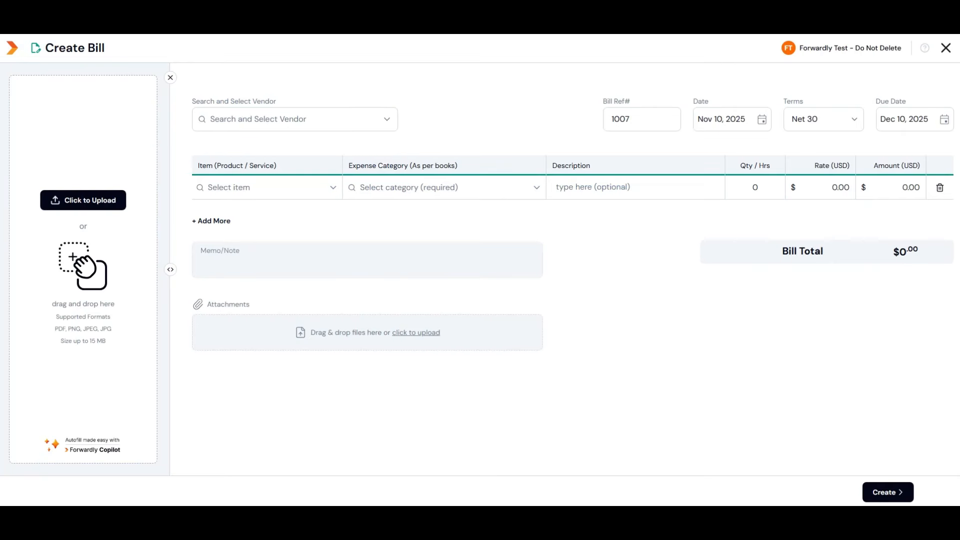
pyautogui.moveTo(0, 210); pyautogui.dragTo(133, 213)
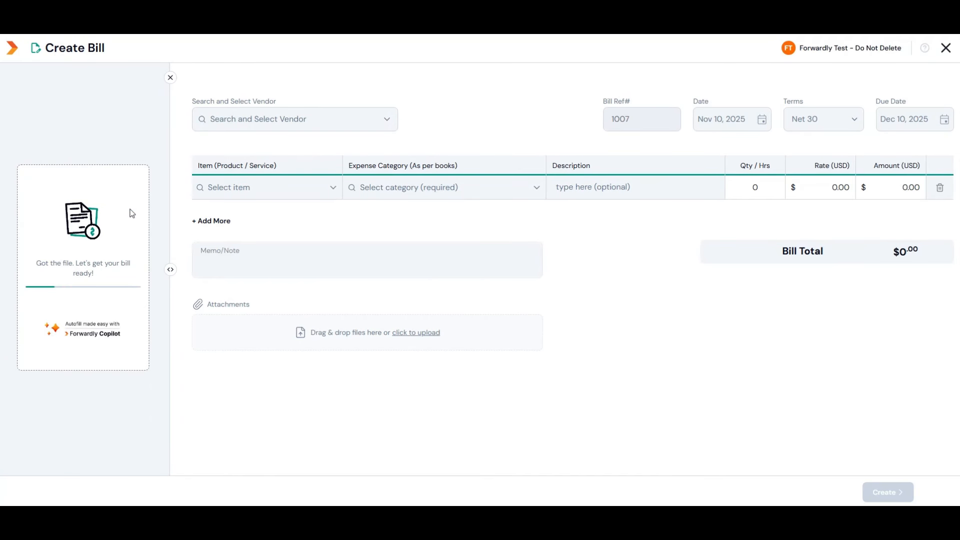
pyautogui.click(169, 271)
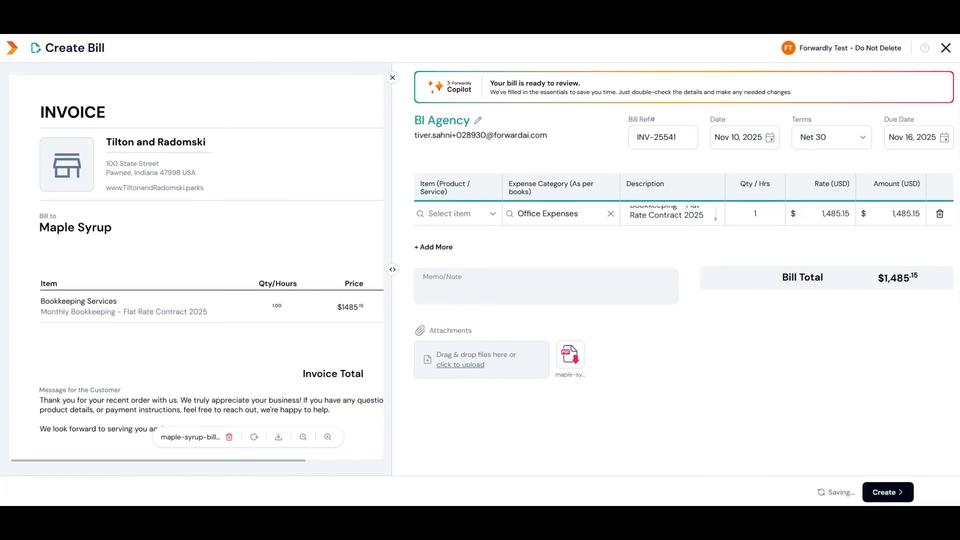
pyautogui.click(889, 496)
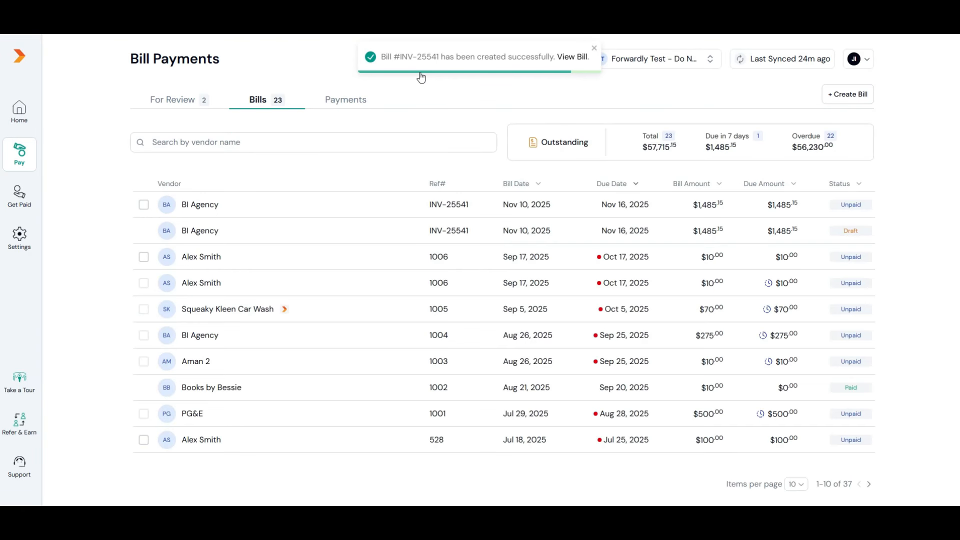
pyautogui.click(572, 57)
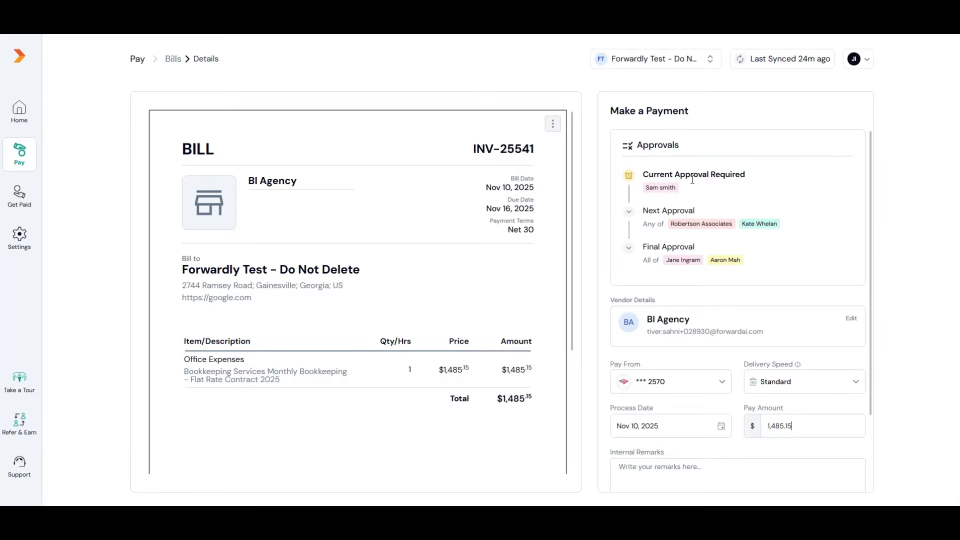
# Open the payment approval policies and look at the form for a new policy without creating one.
pyautogui.click(19, 241)
pyautogui.click(193, 154)
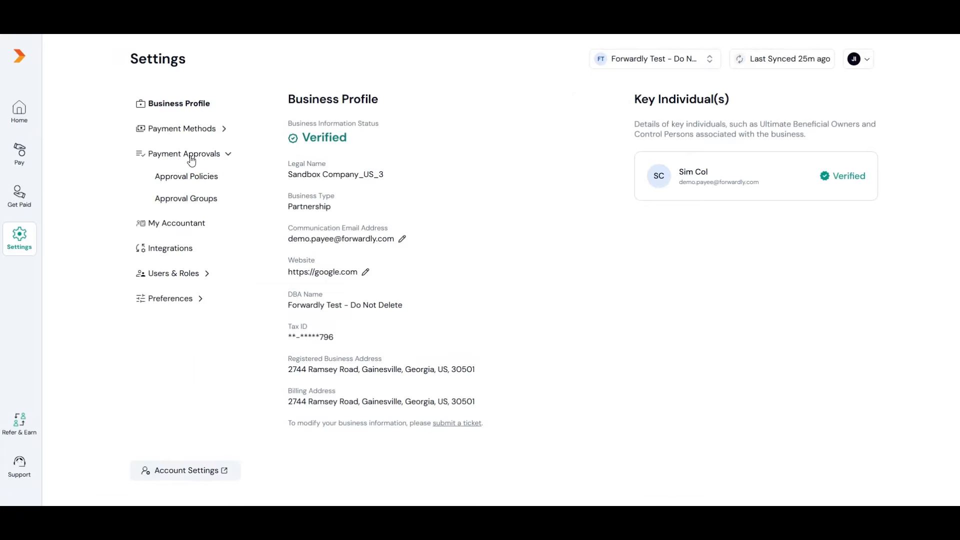
pyautogui.click(185, 181)
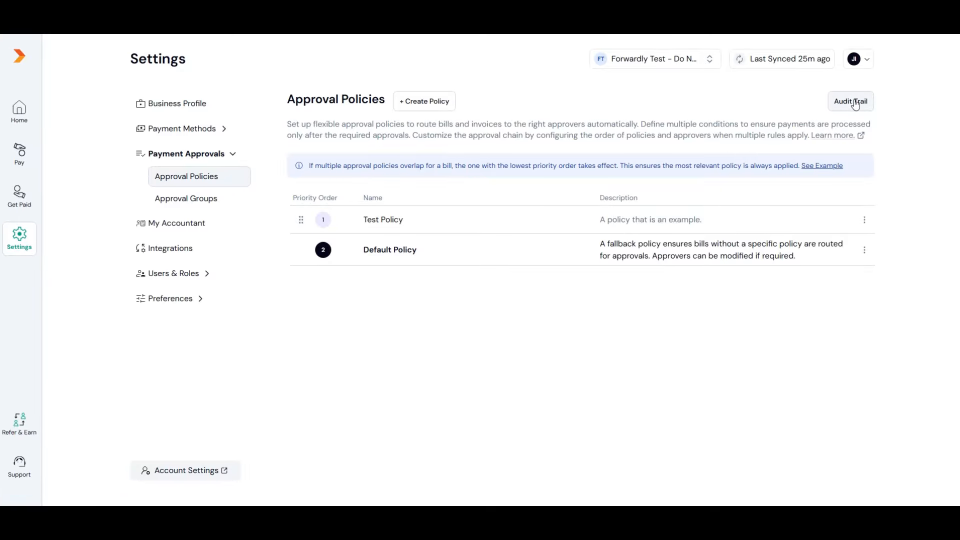
pyautogui.click(423, 101)
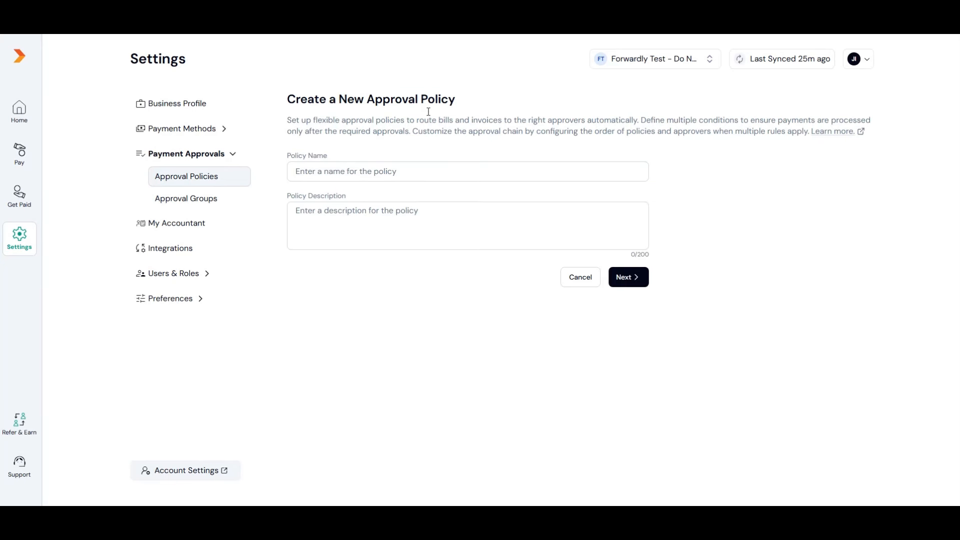
pyautogui.click(577, 277)
# Open Test Policy for modification and keep its bill amount and vendor conditions, continuing to the approver levels.
pyautogui.click(864, 221)
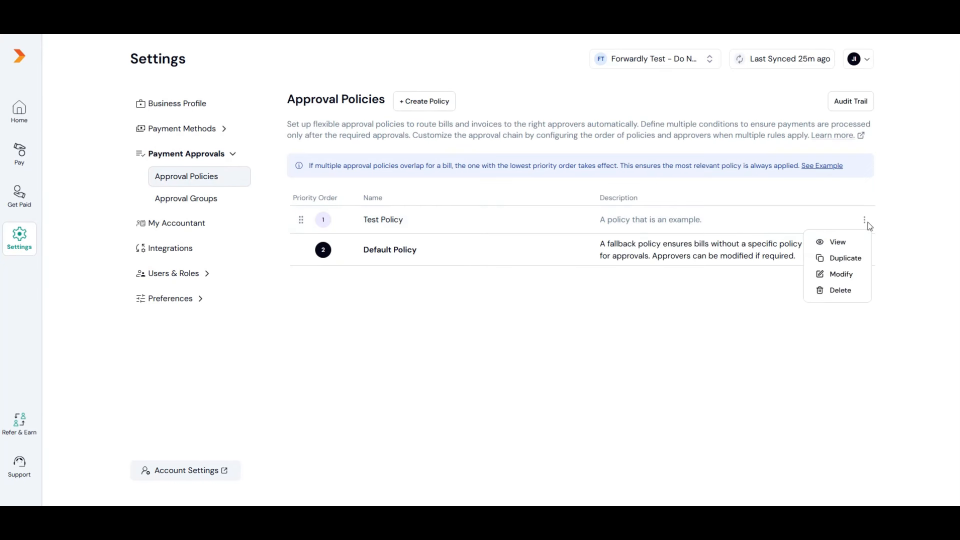
pyautogui.click(840, 277)
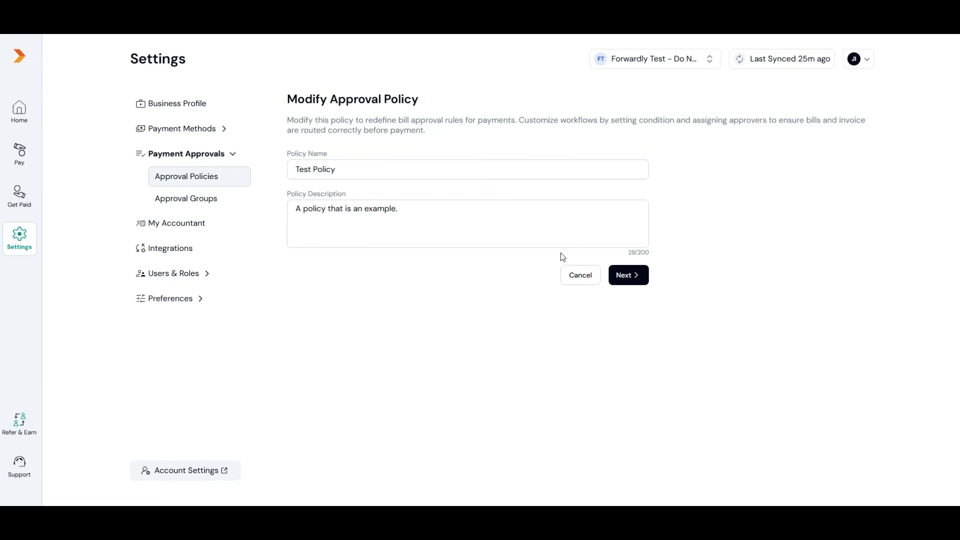
pyautogui.click(629, 275)
pyautogui.click(357, 216)
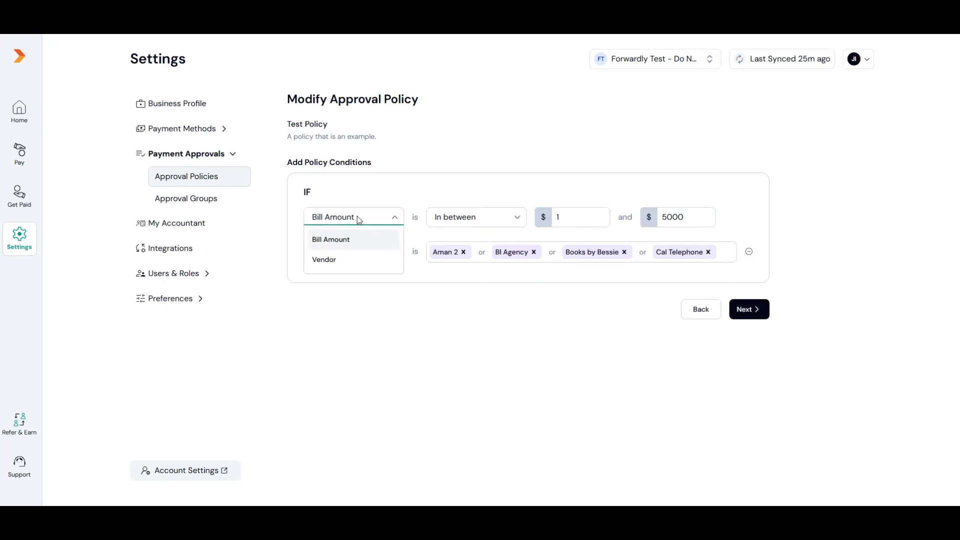
pyautogui.click(347, 272)
pyautogui.click(750, 309)
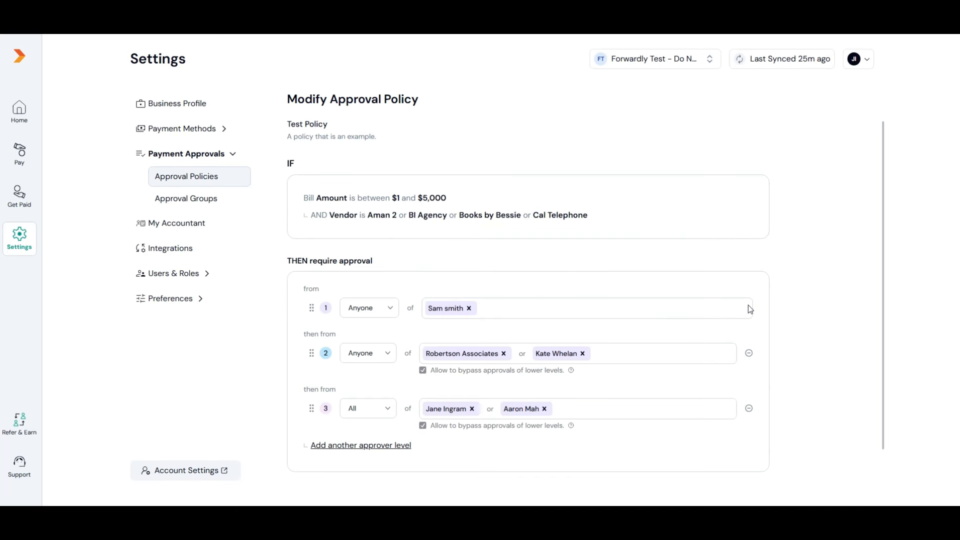
# Look at the selectable approvers and the Anyone/All options for the first approval level.
pyautogui.click(554, 310)
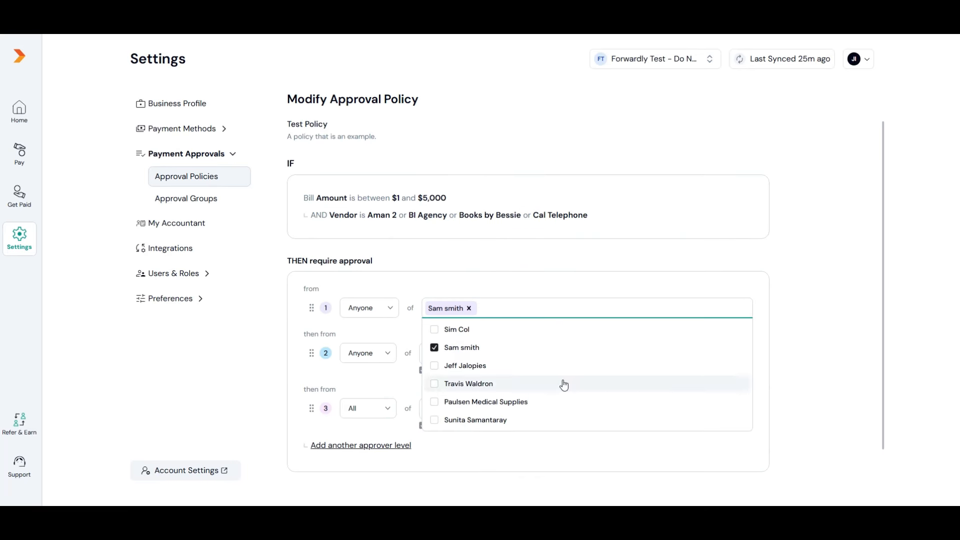
pyautogui.click(812, 311)
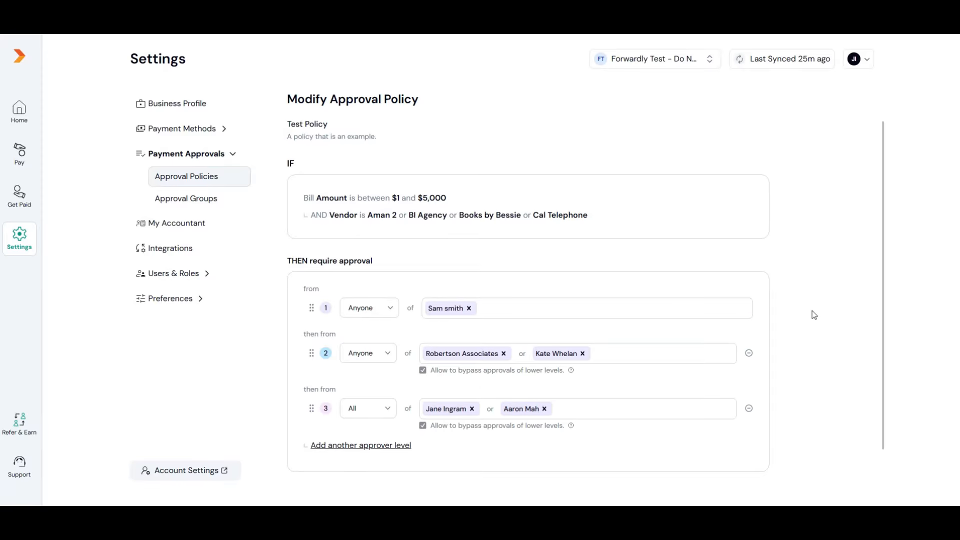
pyautogui.click(358, 308)
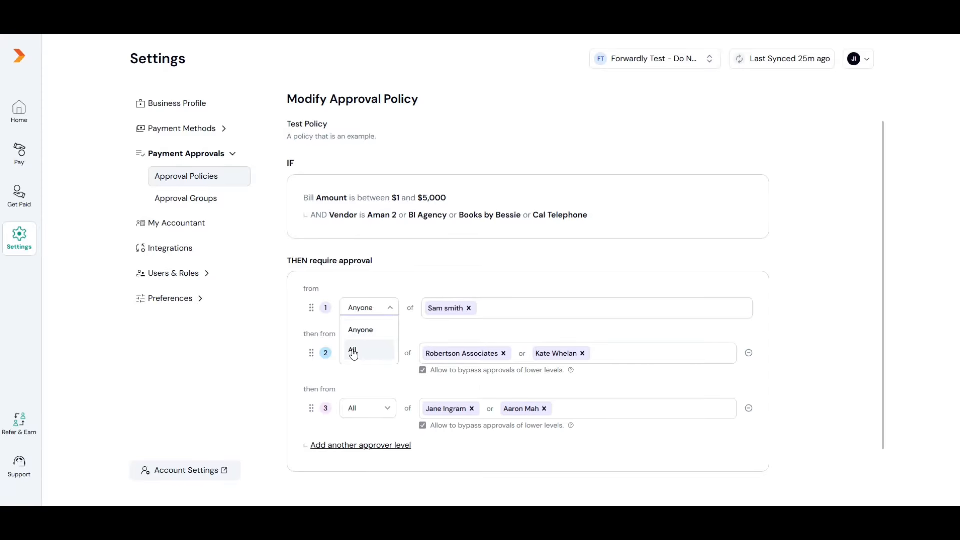
# Move the second approver level to first place, and set the new second level to All with bypass of lower-level approvals allowed.
pyautogui.moveTo(315, 354); pyautogui.dragTo(330, 298)
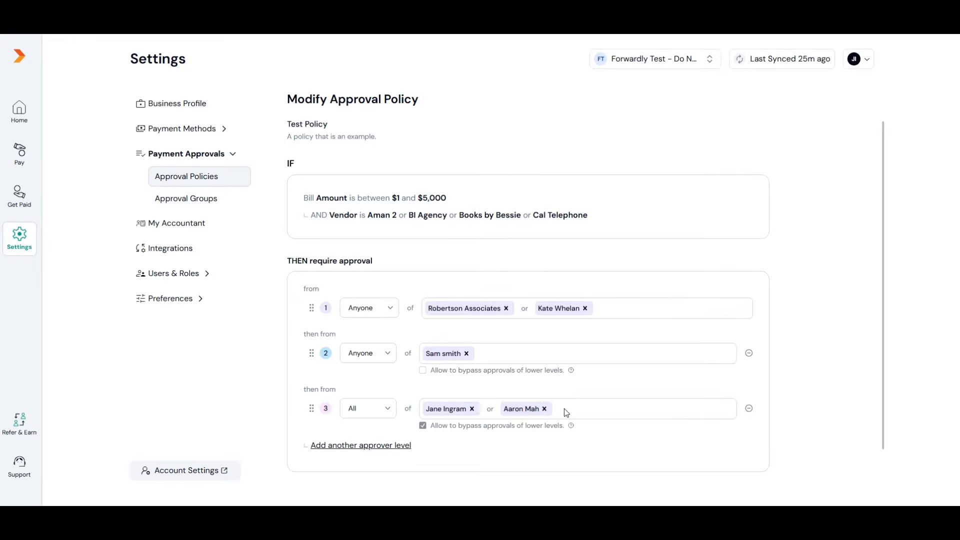
pyautogui.scroll(-1, 564, 409)
pyautogui.click(371, 325)
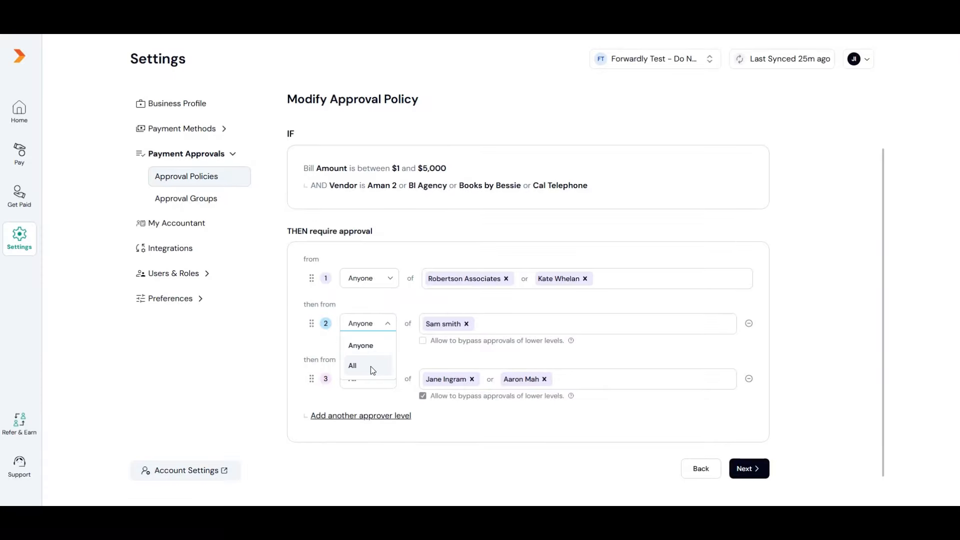
pyautogui.click(370, 366)
pyautogui.click(436, 370)
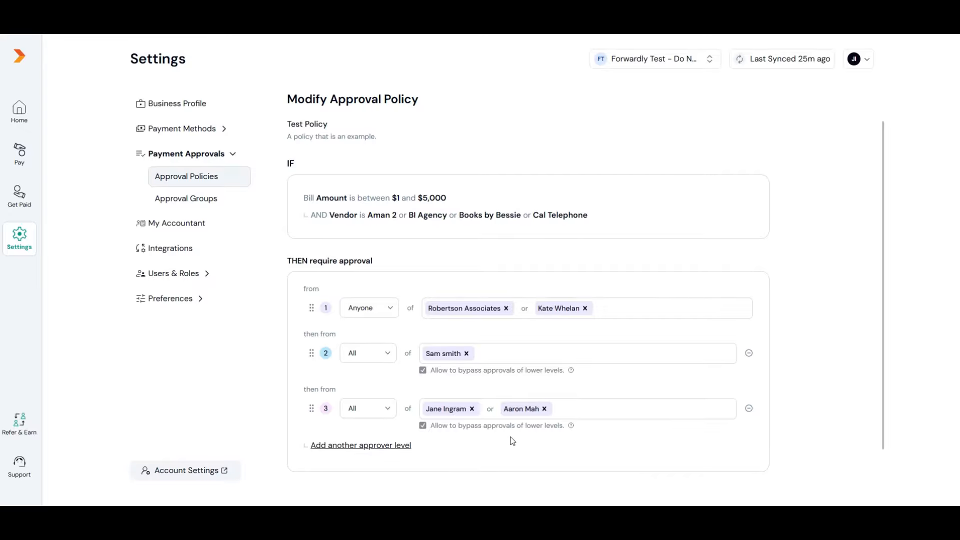
# Save the modified Test Policy with its reordered approver levels and confirm the change.
pyautogui.scroll(-1, 511, 441)
pyautogui.click(751, 468)
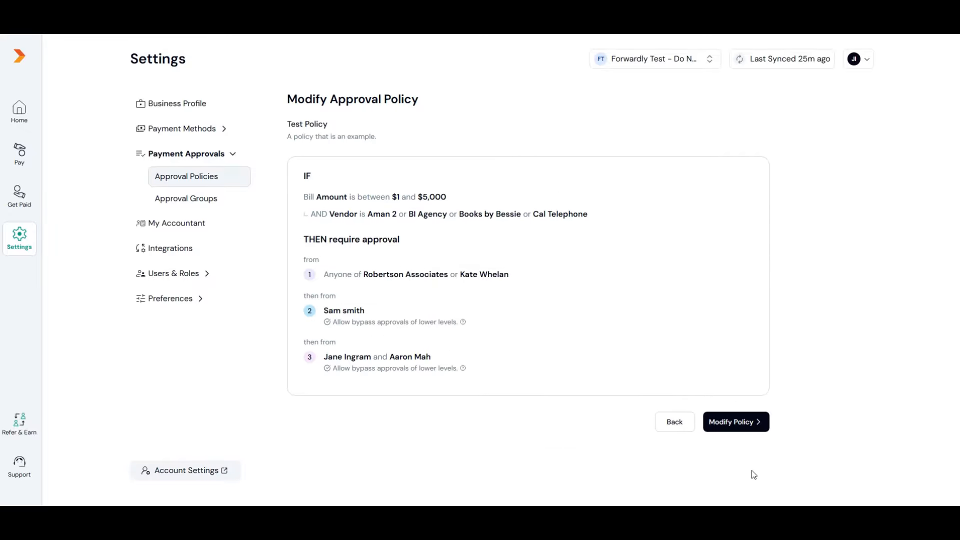
pyautogui.click(756, 426)
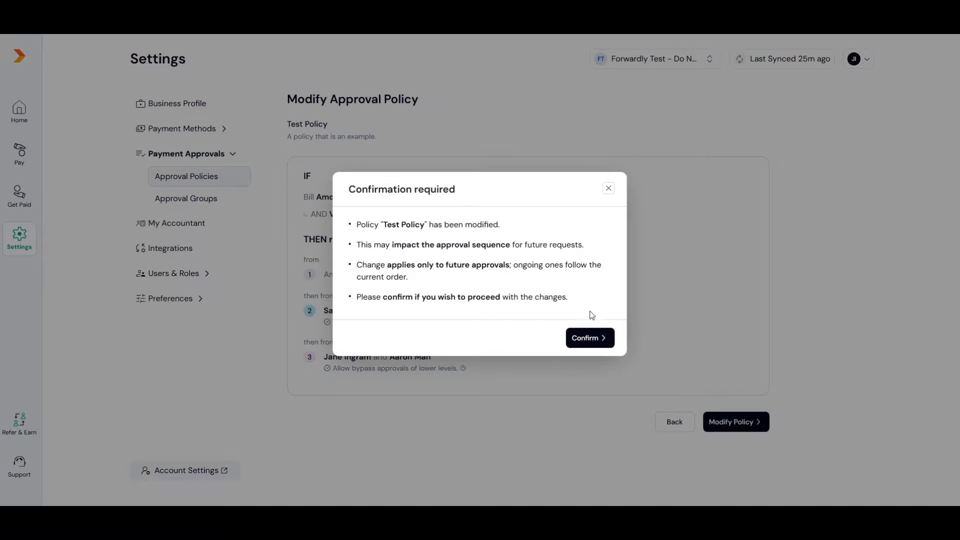
pyautogui.click(588, 344)
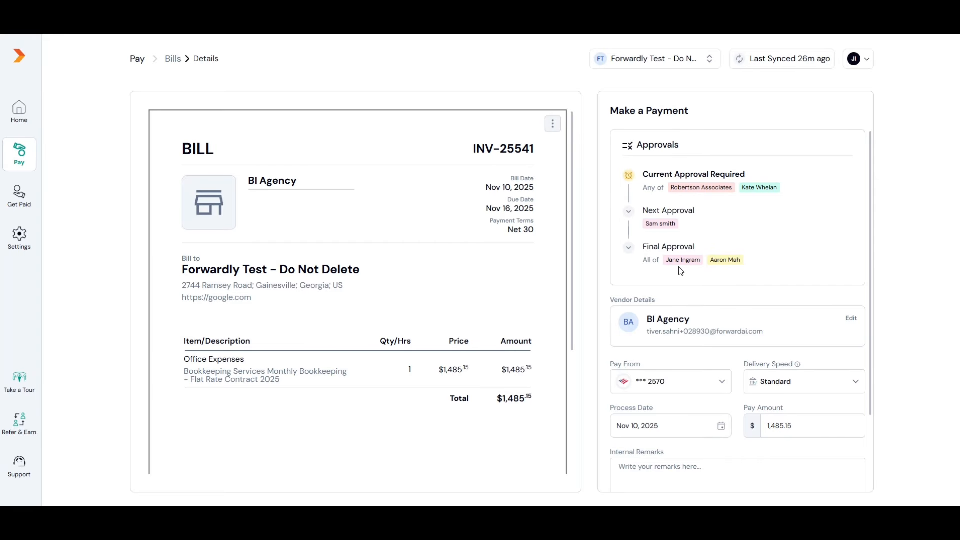
# Check which delivery speeds are offered for the BI Agency bill payment.
pyautogui.click(788, 382)
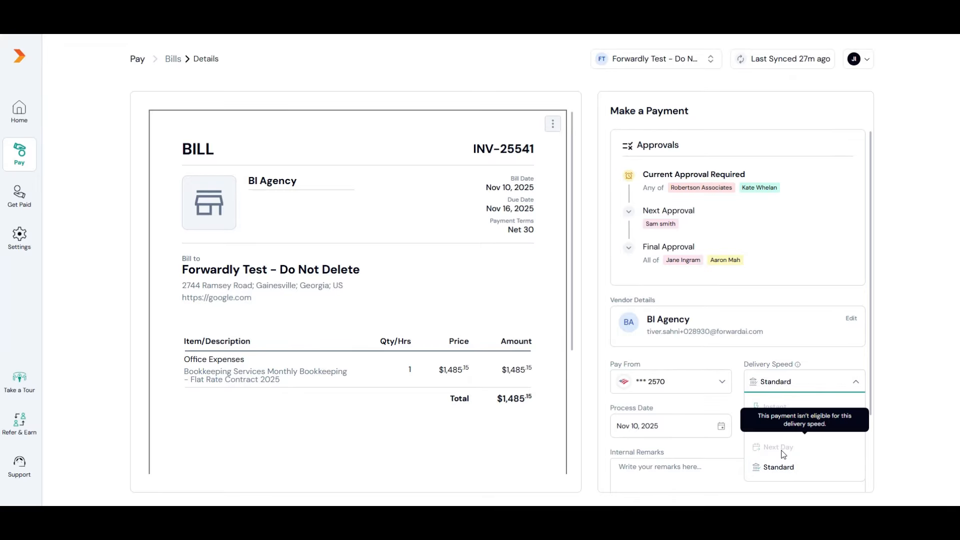
pyautogui.click(728, 412)
# Enable Bypass approval for the BI Agency bill and try to approve the payment.
pyautogui.scroll(-2, 728, 411)
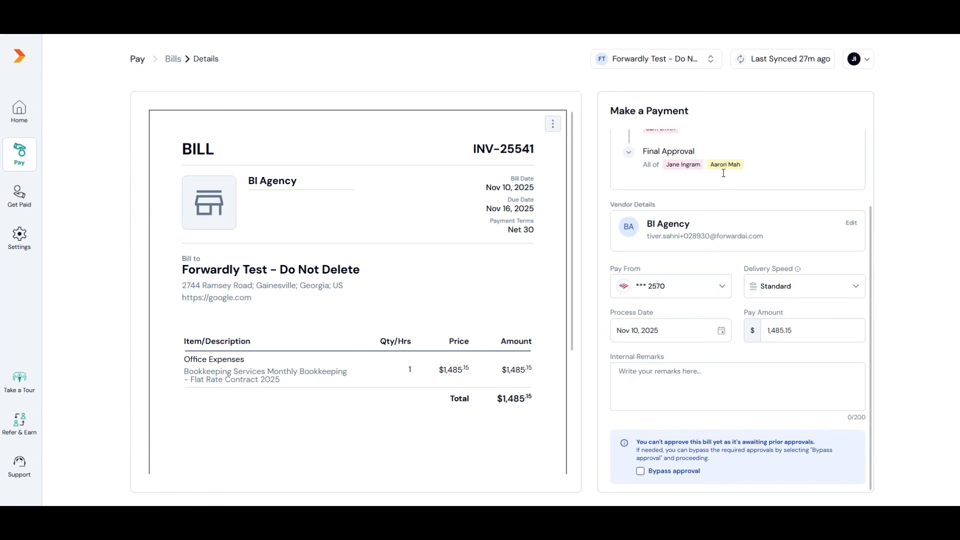
pyautogui.click(641, 472)
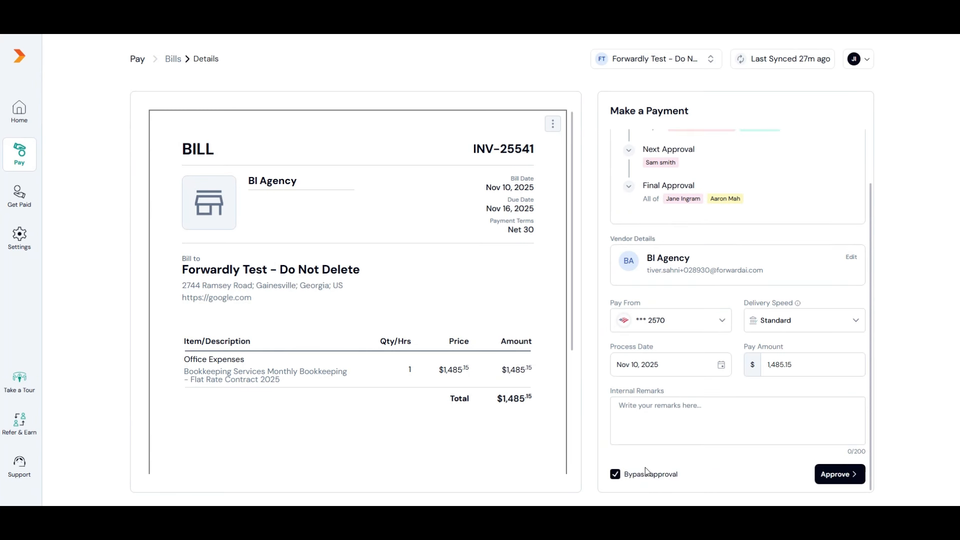
pyautogui.click(843, 477)
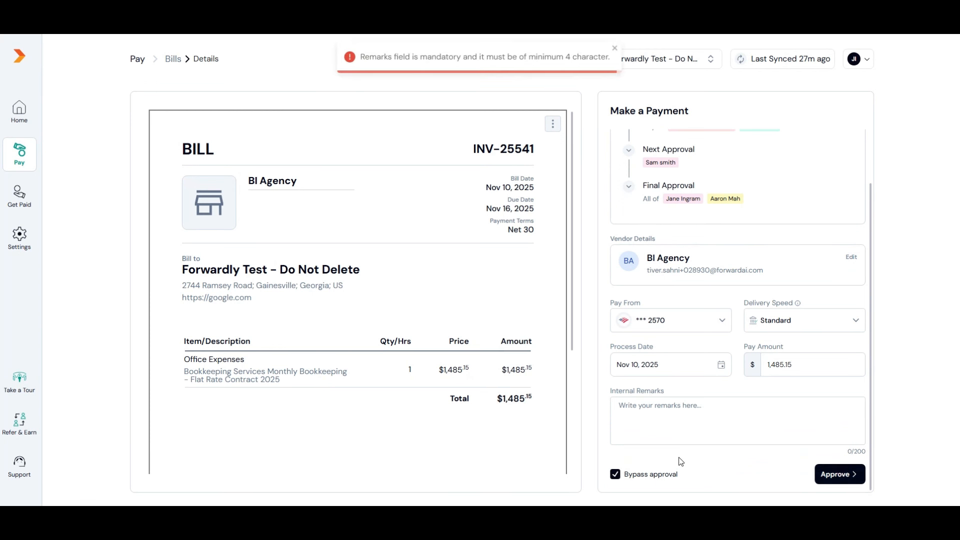
# Enter the internal remark "Correct" for the BI Agency bill and approve the payment with bypass.
pyautogui.scroll(2, 816, 457)
pyautogui.scroll(-2, 816, 457)
pyautogui.click(641, 419)
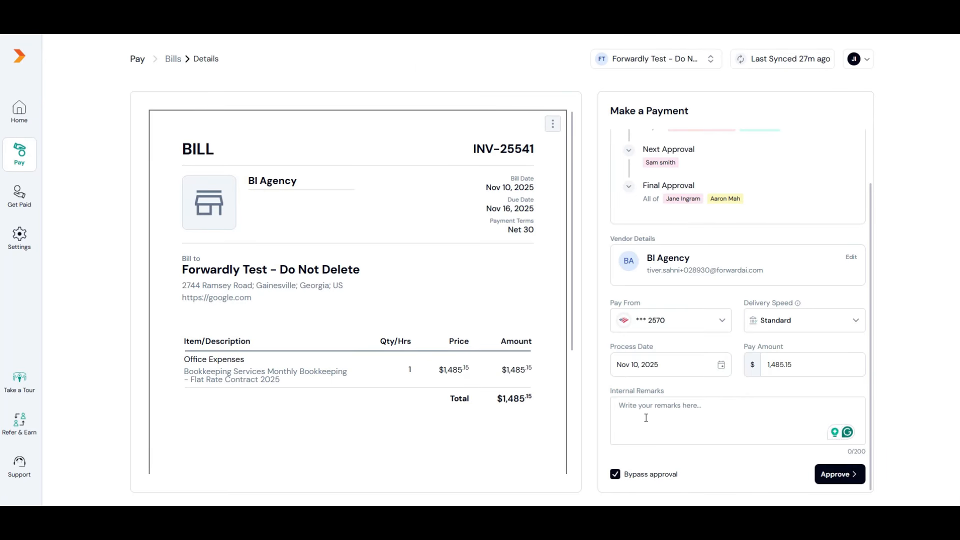
pyautogui.write('correct')
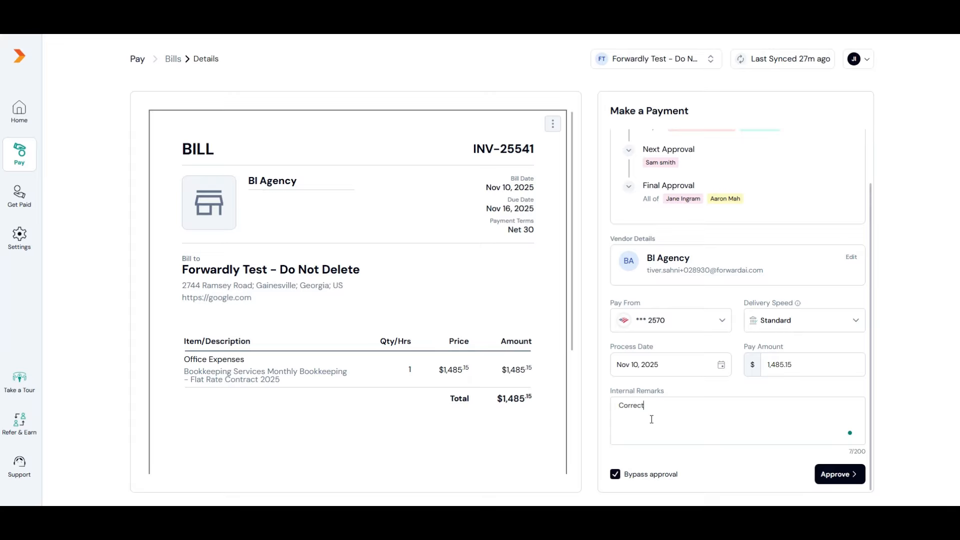
pyautogui.click(844, 474)
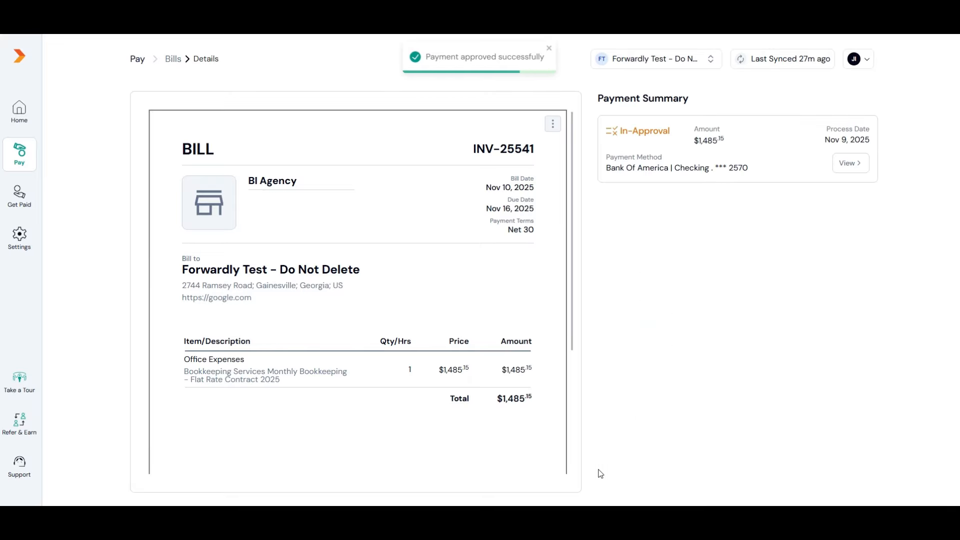
# View the submitted BI Agency payment and examine its approval log for the bypassed approval and the approver required next.
pyautogui.click(846, 165)
pyautogui.scroll(-2, 762, 242)
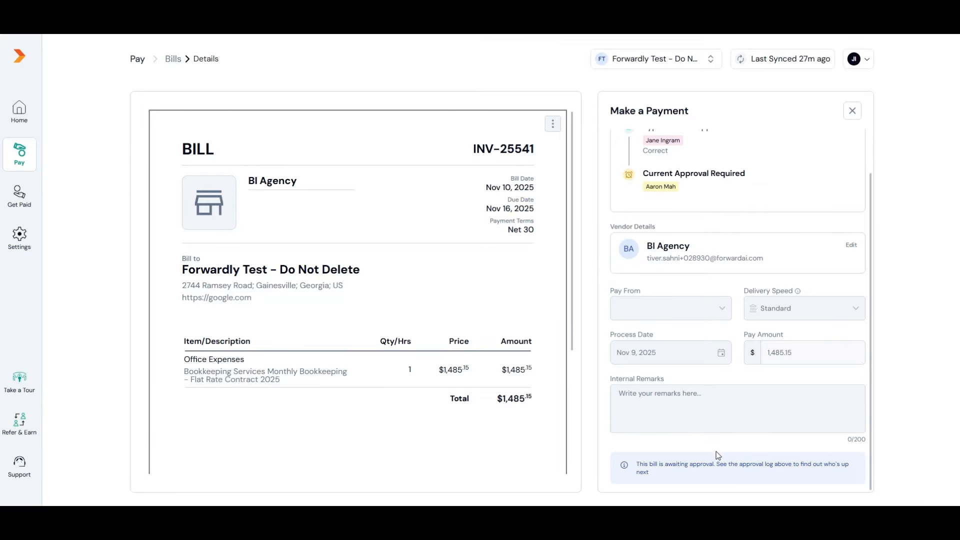
pyautogui.scroll(1, 687, 426)
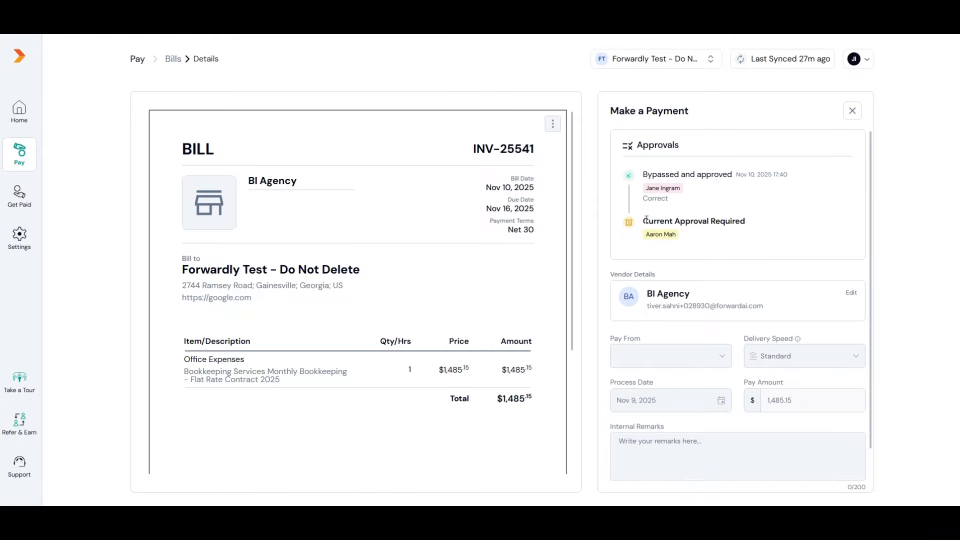
pyautogui.moveTo(643, 221); pyautogui.dragTo(678, 237)
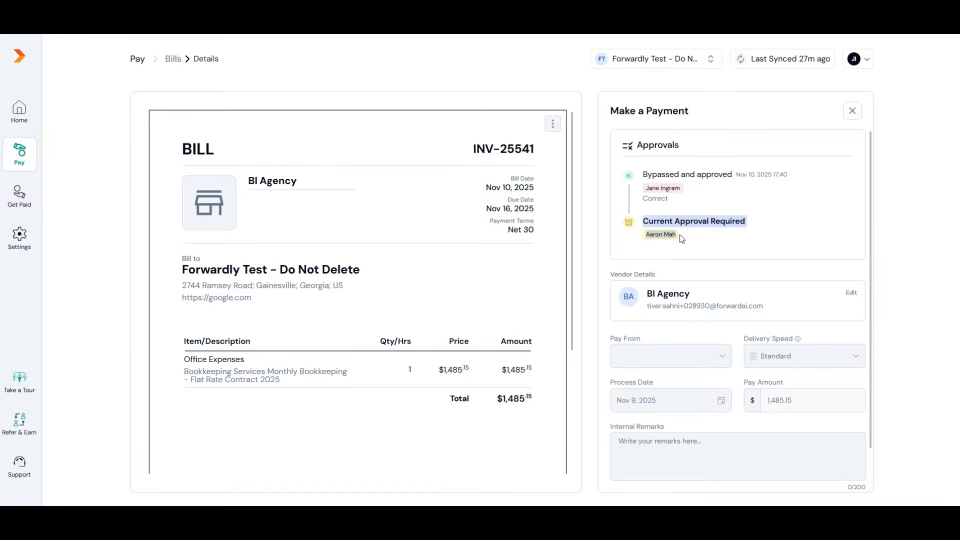
pyautogui.click(680, 237)
pyautogui.moveTo(680, 238); pyautogui.dragTo(629, 221)
pyautogui.click(685, 239)
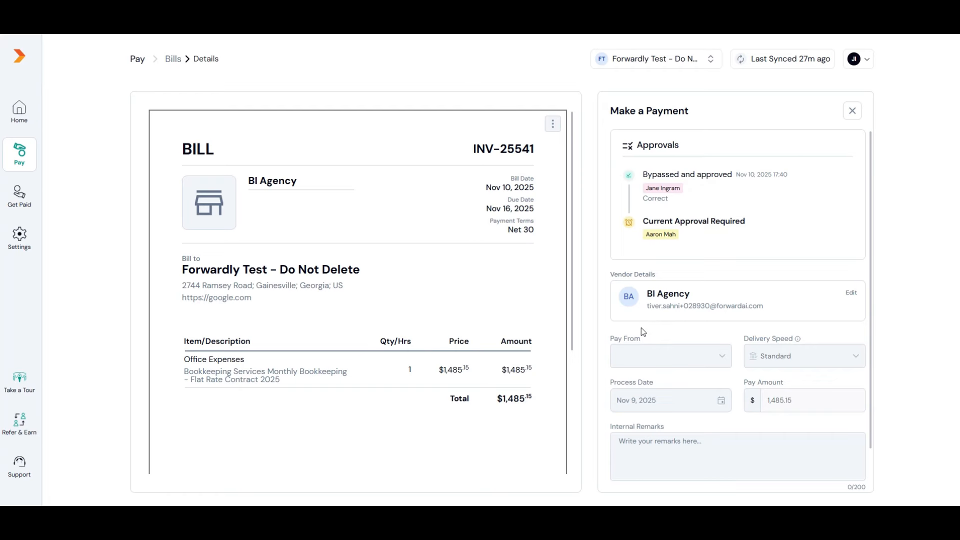
pyautogui.scroll(-1, 633, 340)
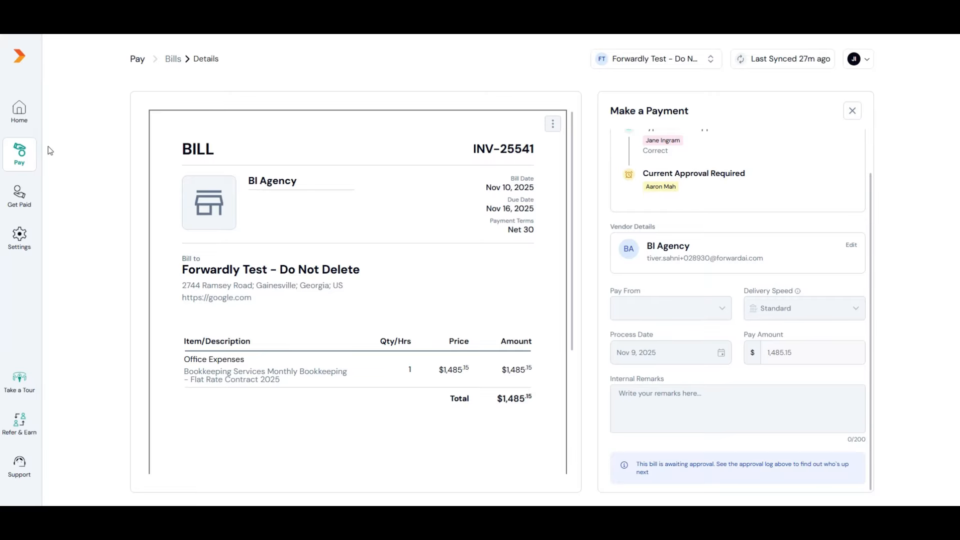
# Open BI Agency's details from the vendor list and toggle its 1099 contractor setting.
pyautogui.moveTo(25, 202)
pyautogui.moveTo(20, 159)
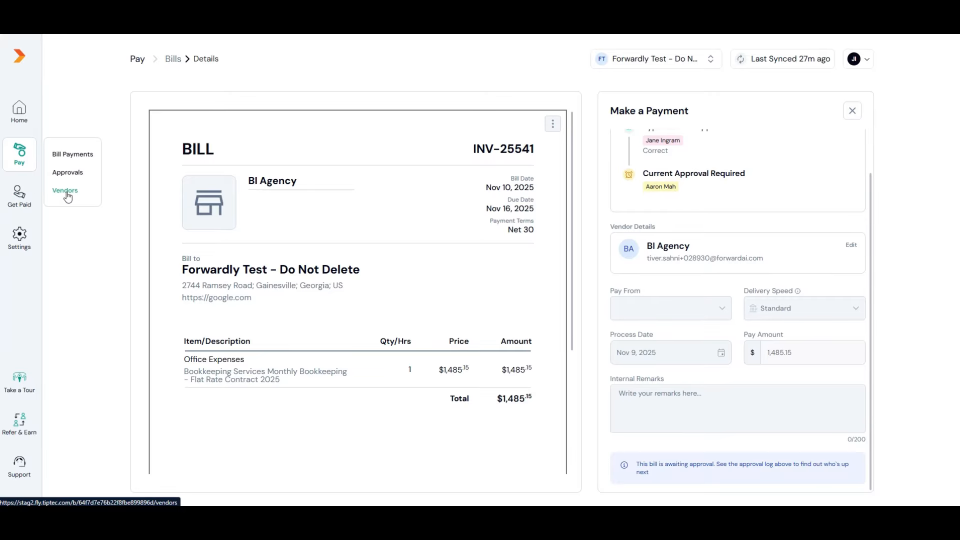
pyautogui.click(67, 195)
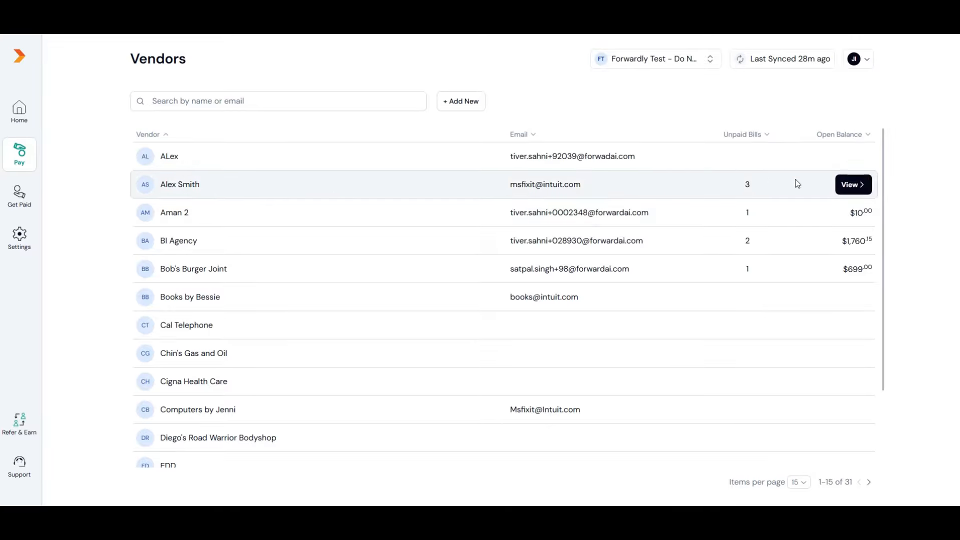
pyautogui.moveTo(860, 250)
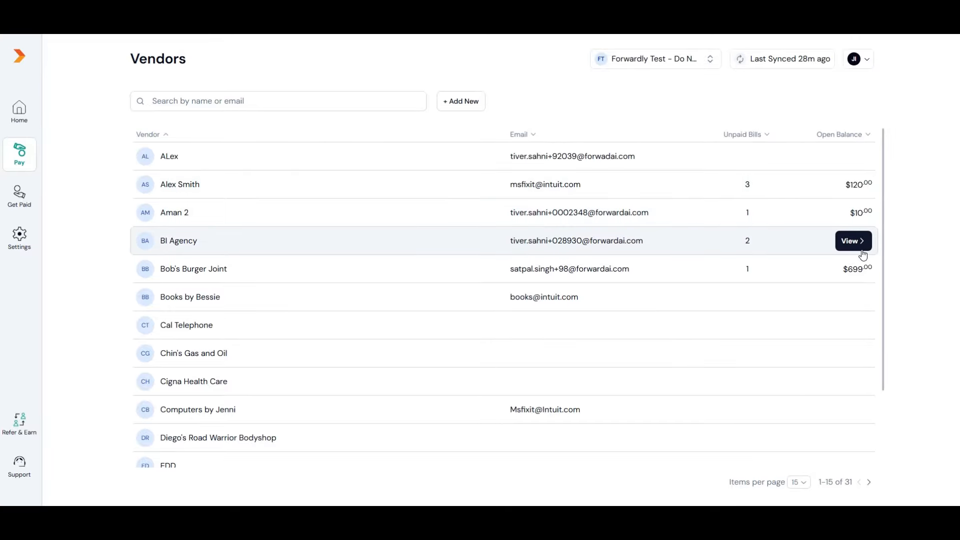
pyautogui.click(853, 242)
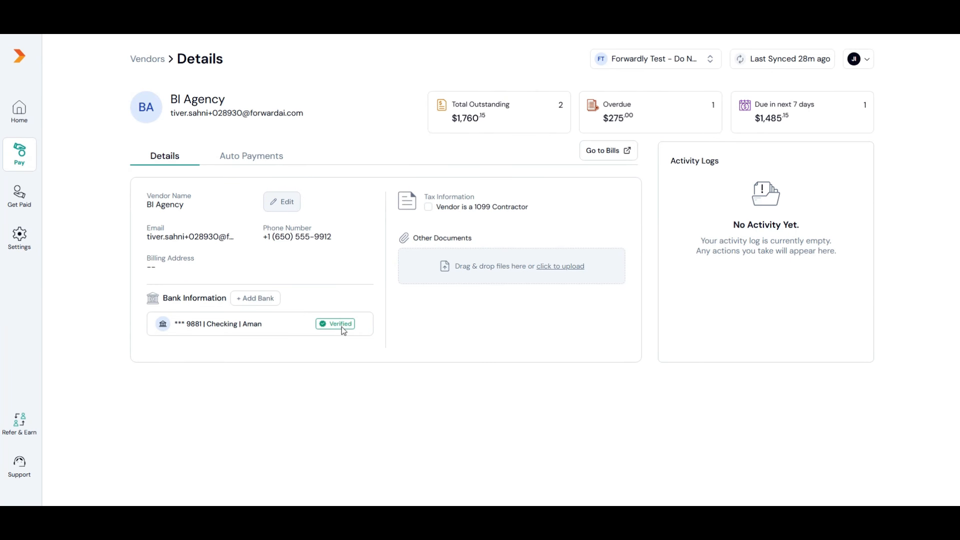
pyautogui.click(428, 209)
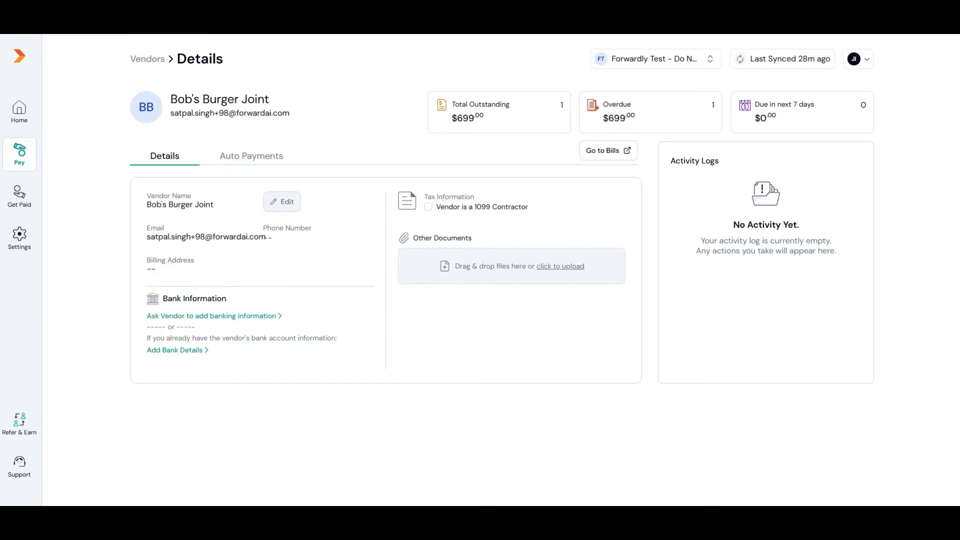
# Ask the vendor Bob's Burger Joint to add its banking information.
pyautogui.click(194, 317)
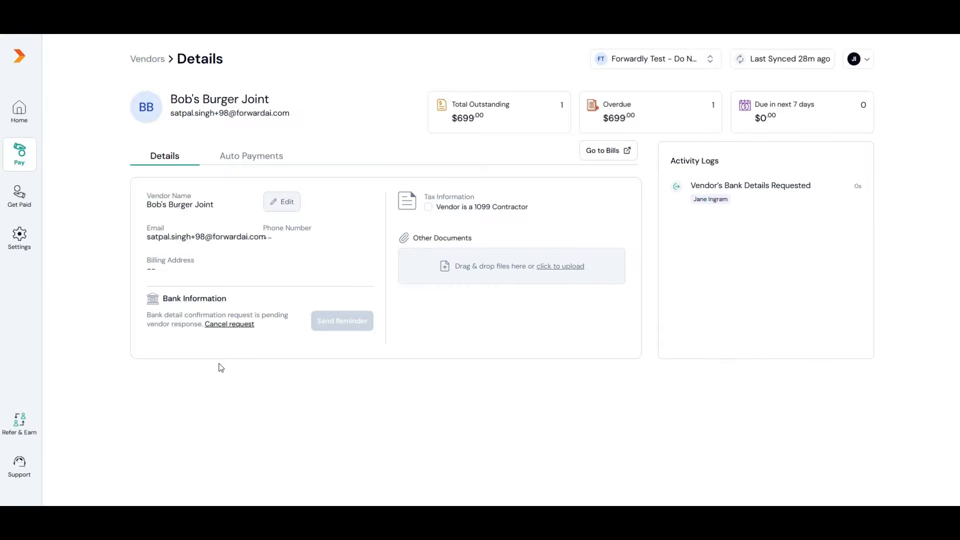
pyautogui.moveTo(333, 326)
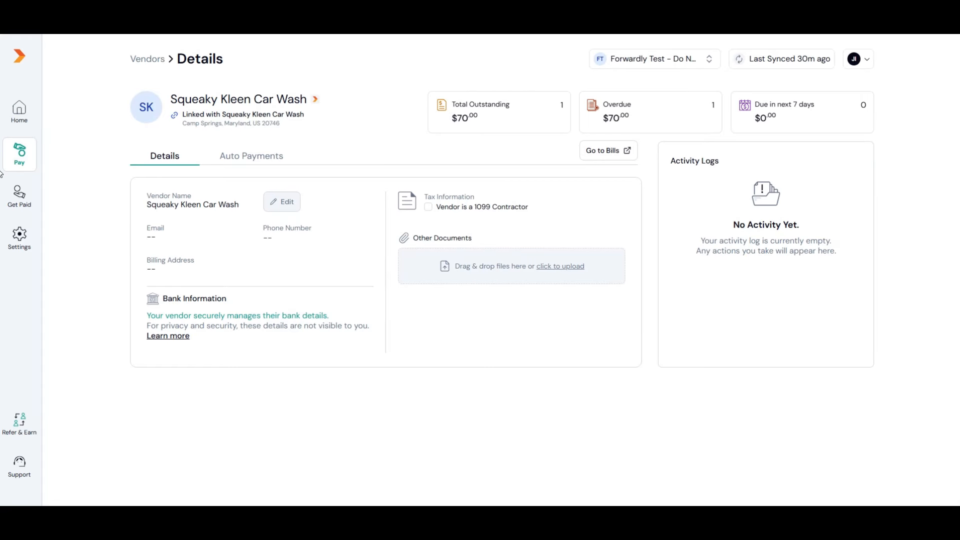
# Select the $10 bill due Oct 17 and the $100 bill due Jul 25 in the bills list and open them for joint review.
pyautogui.moveTo(20, 152)
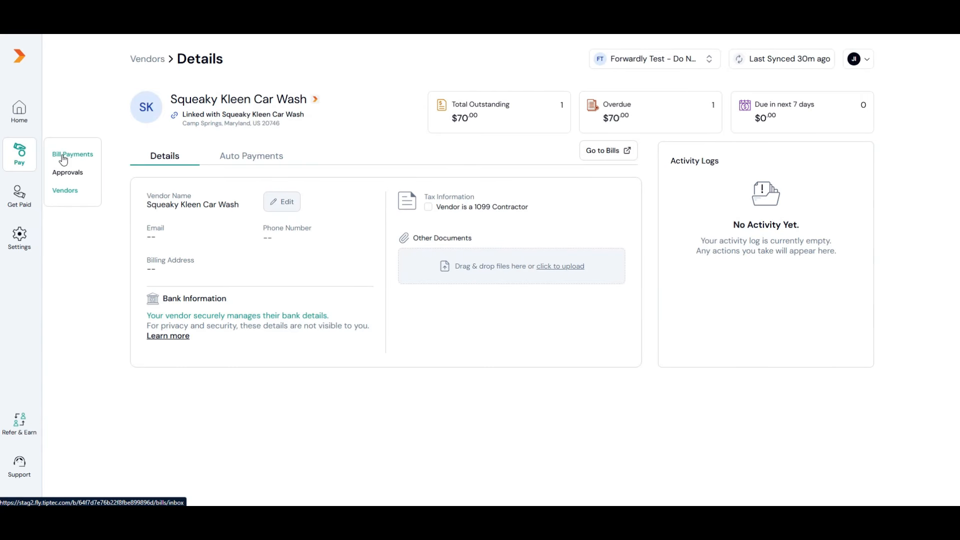
pyautogui.click(63, 158)
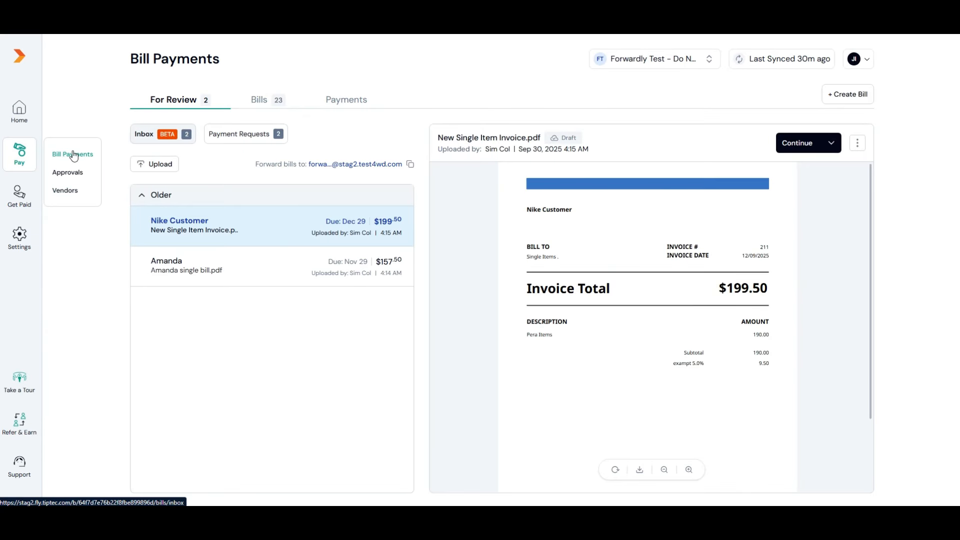
pyautogui.click(259, 102)
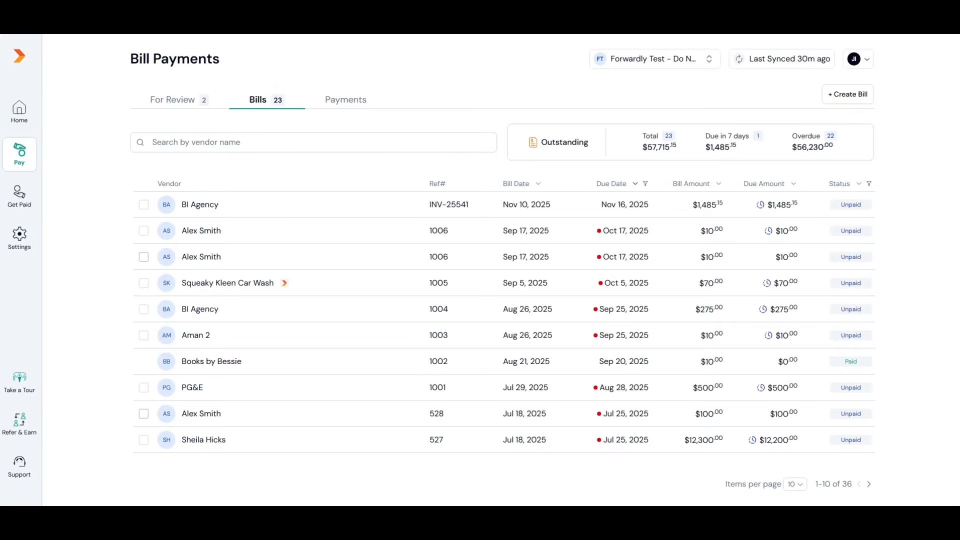
pyautogui.click(144, 257)
pyautogui.click(143, 414)
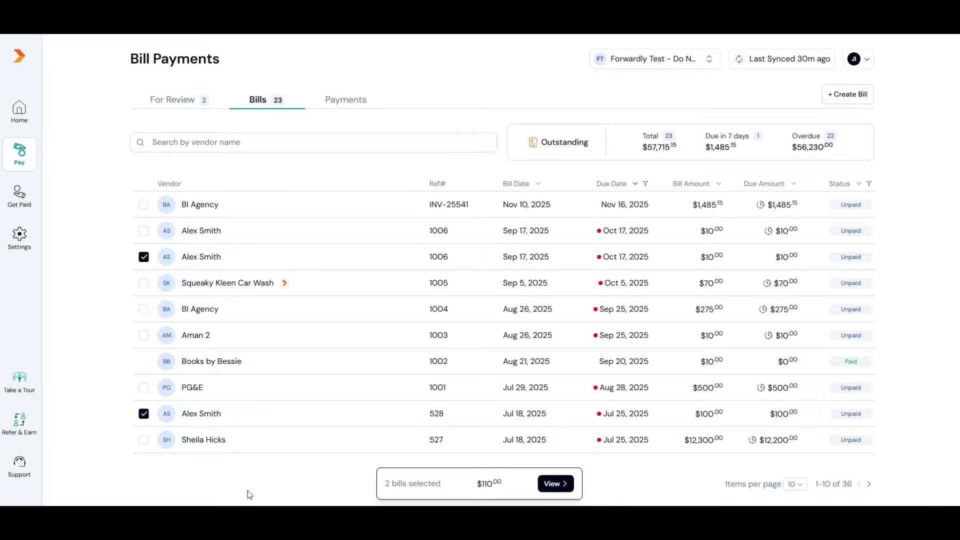
pyautogui.click(553, 484)
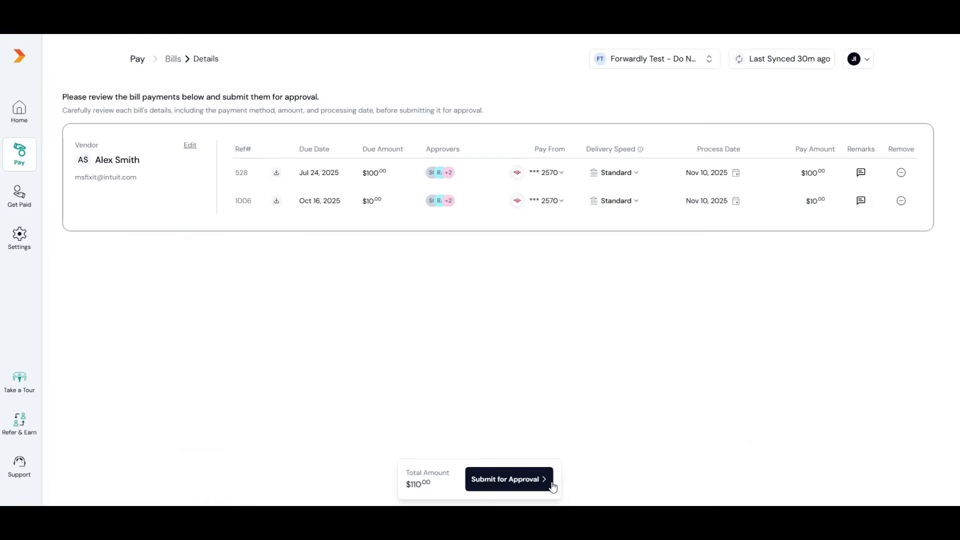
# Check the remarks entry and the delivery speed choices for the $100 bill payment.
pyautogui.click(862, 174)
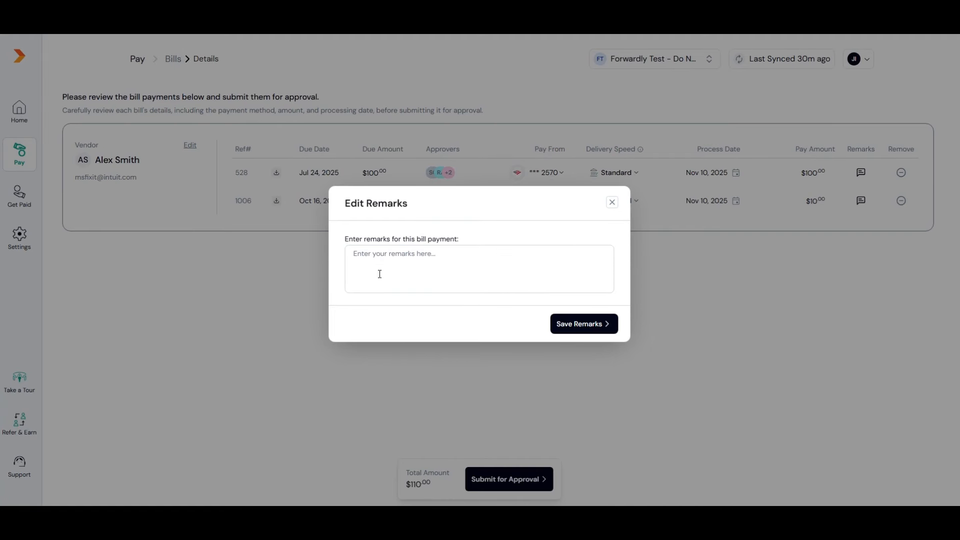
pyautogui.click(612, 202)
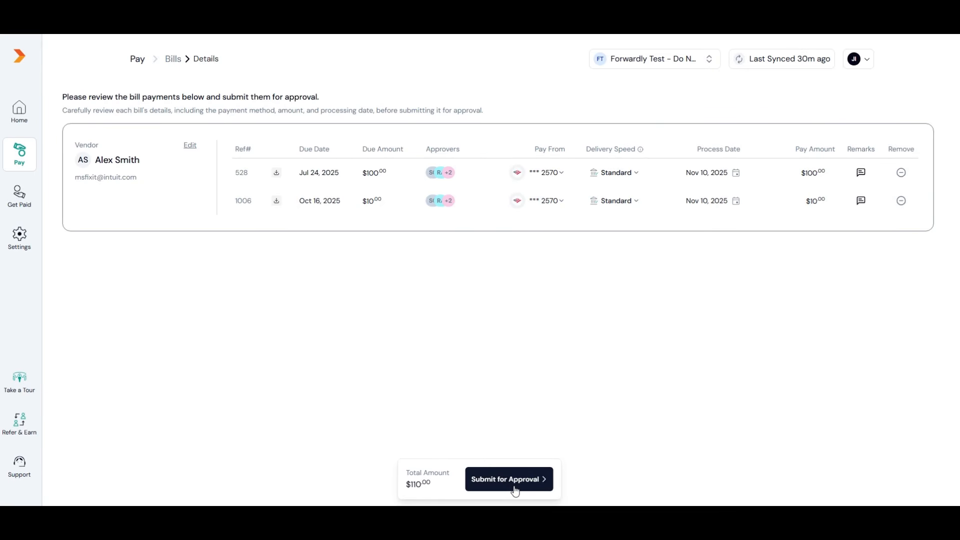
pyautogui.click(620, 173)
pyautogui.click(691, 255)
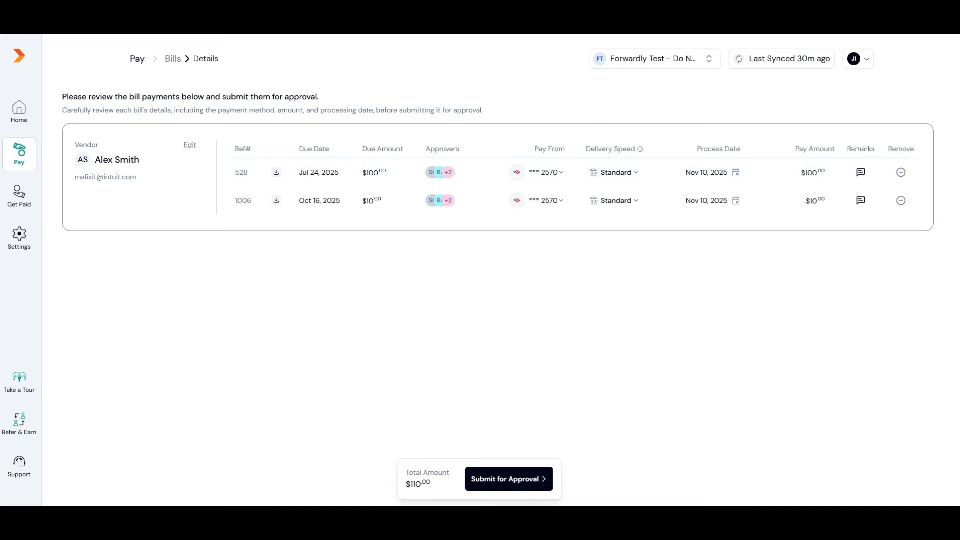
# Open the unpaid $4 Maple Syrup invoice from the invoice payments list to request its payment.
pyautogui.moveTo(19, 195)
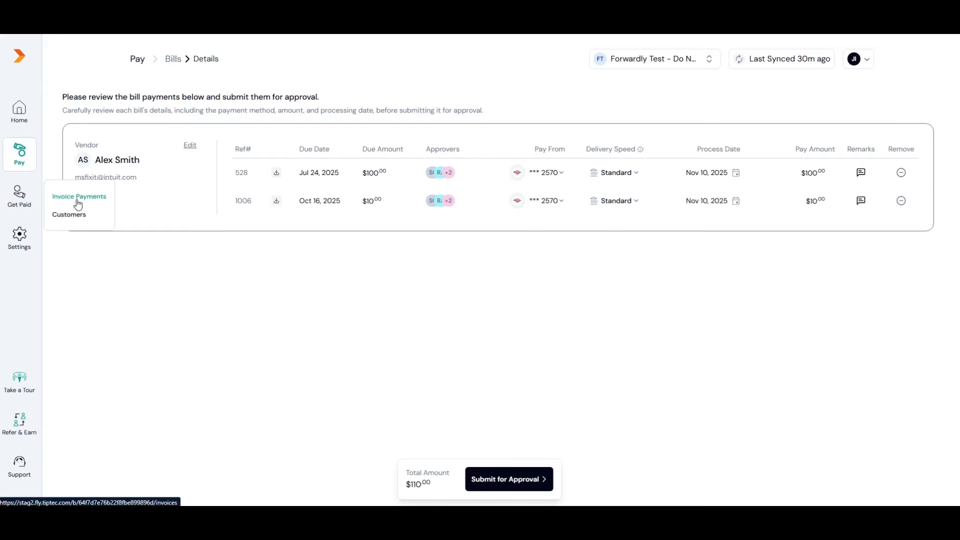
pyautogui.click(78, 200)
pyautogui.click(528, 313)
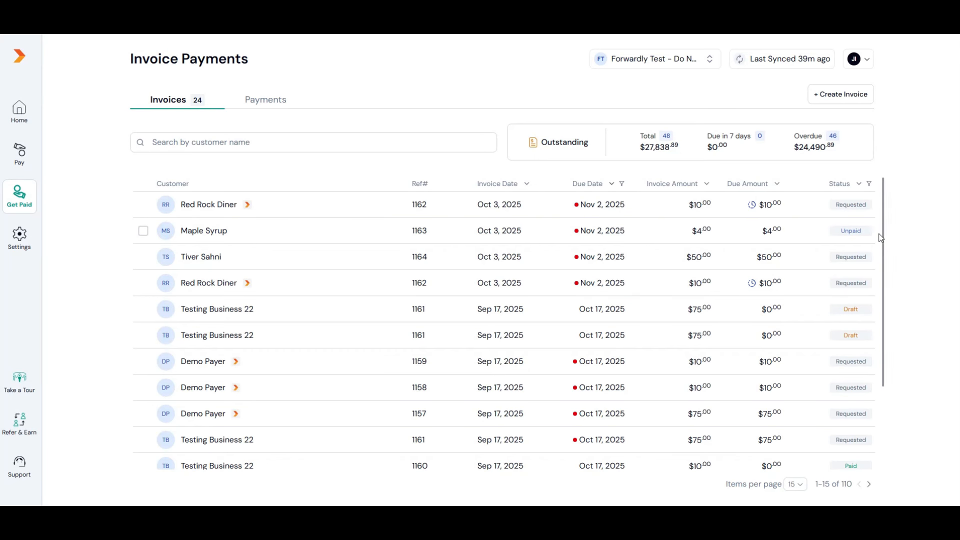
pyautogui.click(840, 230)
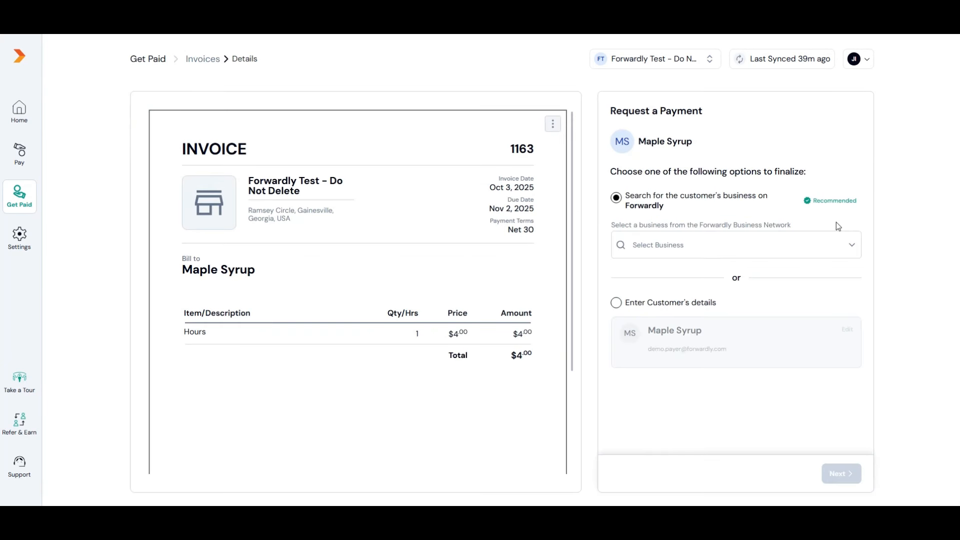
# Continue the Maple Syrup payment request with the entered customer's details and start enabling auto-payment.
pyautogui.click(650, 245)
pyautogui.click(649, 322)
pyautogui.click(840, 474)
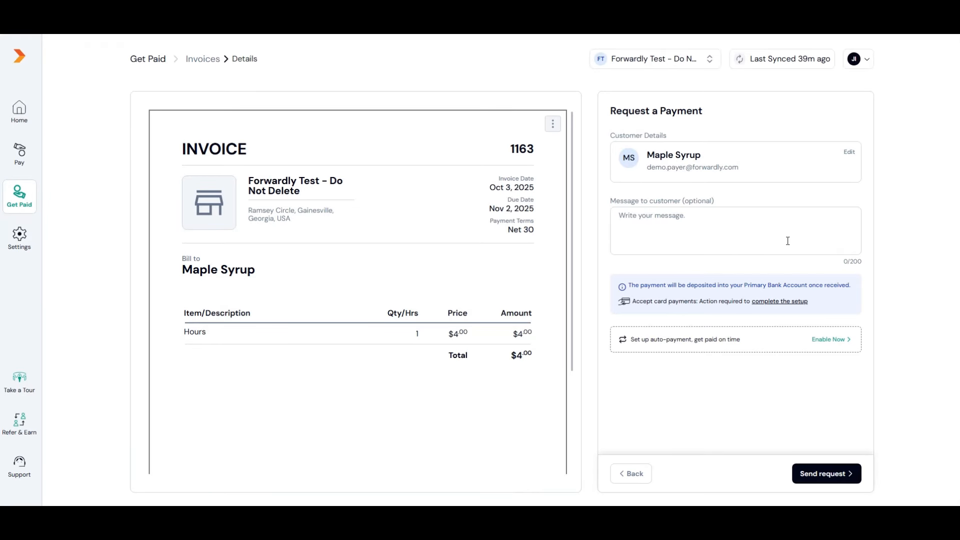
pyautogui.click(827, 340)
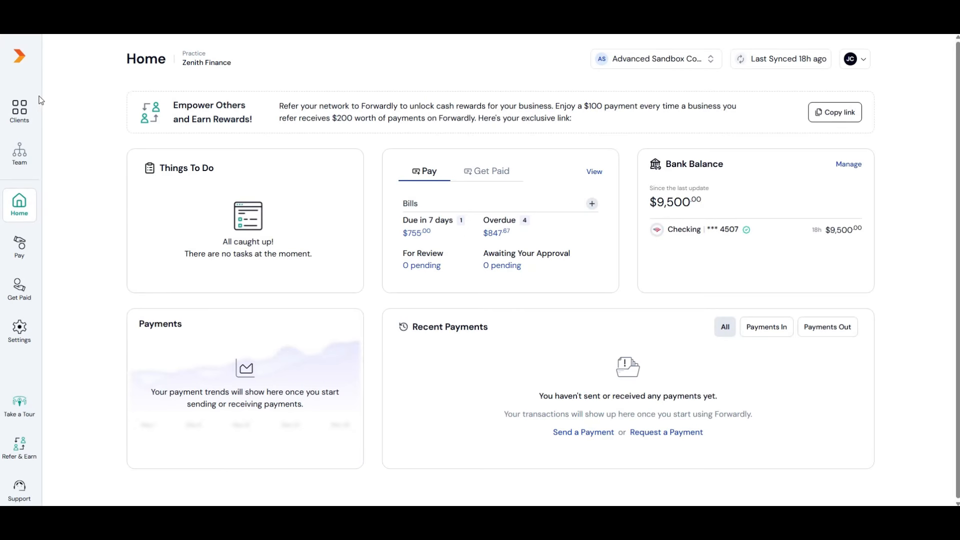
# Check the team member and role assignments for the client Galaxy fusion in the practice's client list.
pyautogui.click(25, 117)
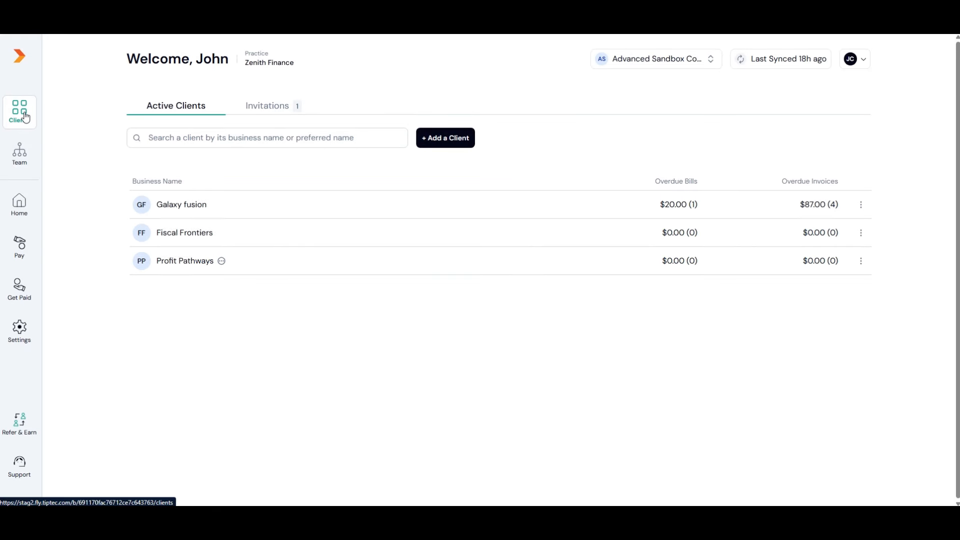
pyautogui.click(861, 205)
pyautogui.click(832, 227)
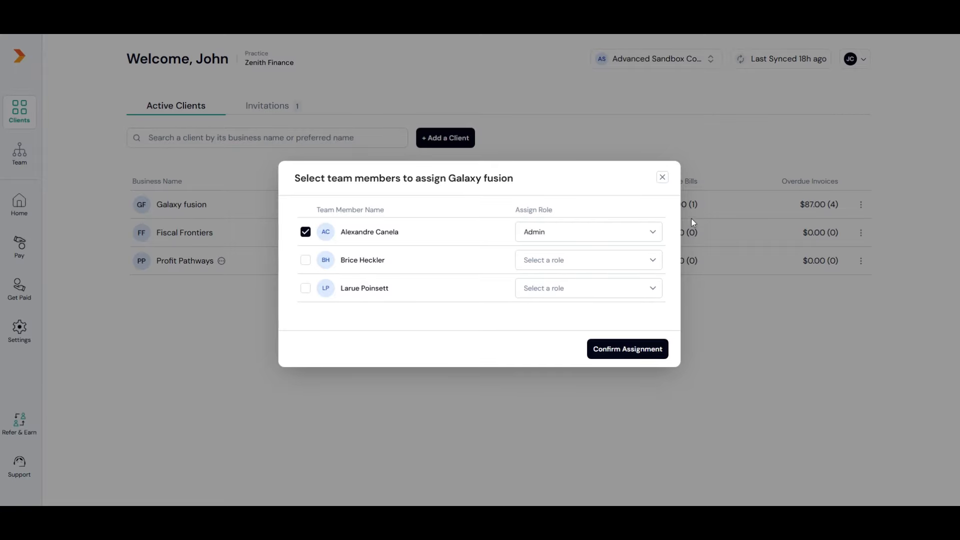
pyautogui.click(662, 178)
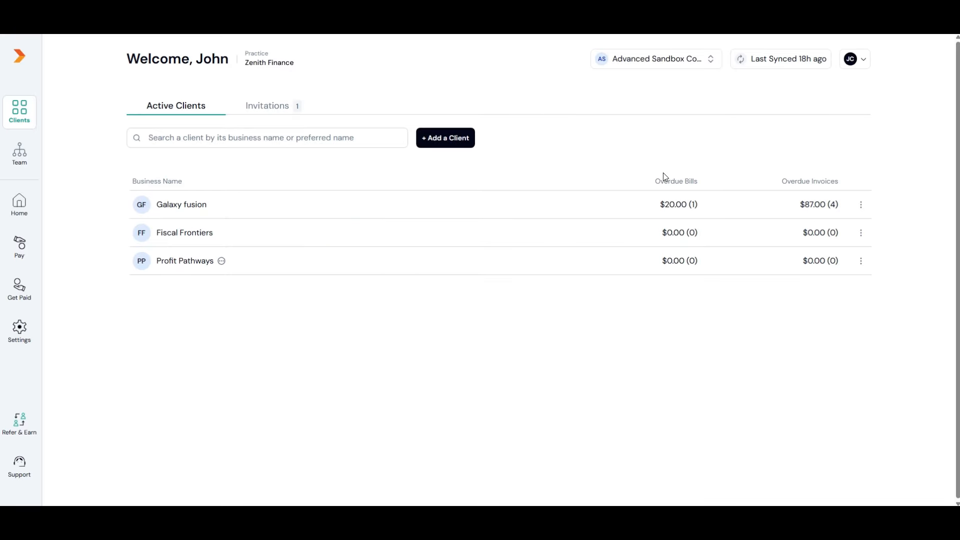
# Check the client and role assignment options for the first listed team member and return to the home dashboard.
pyautogui.click(18, 159)
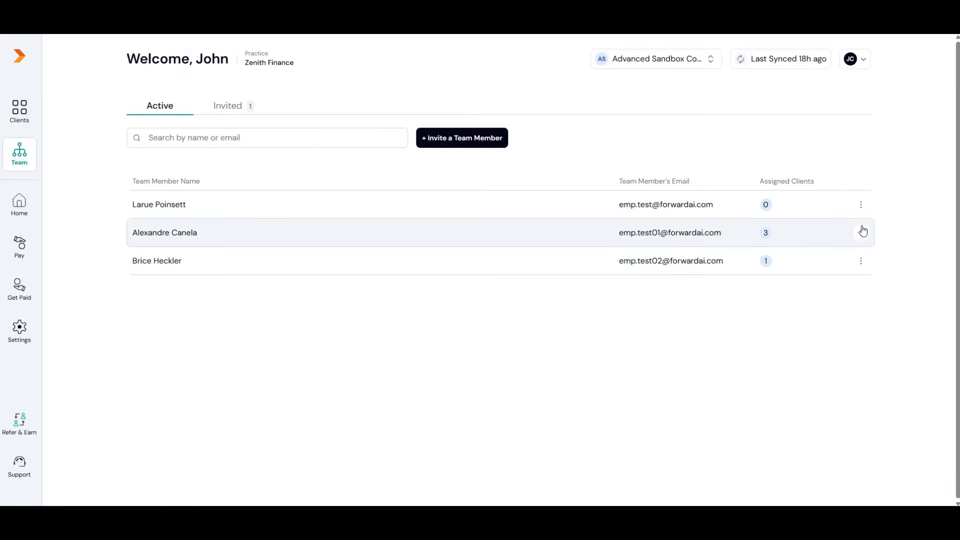
pyautogui.click(862, 205)
pyautogui.click(827, 226)
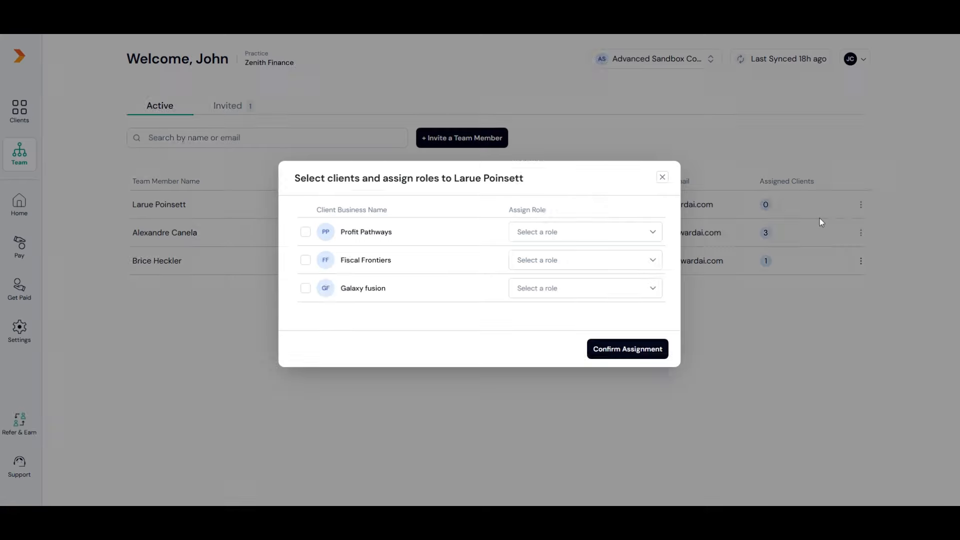
pyautogui.click(663, 177)
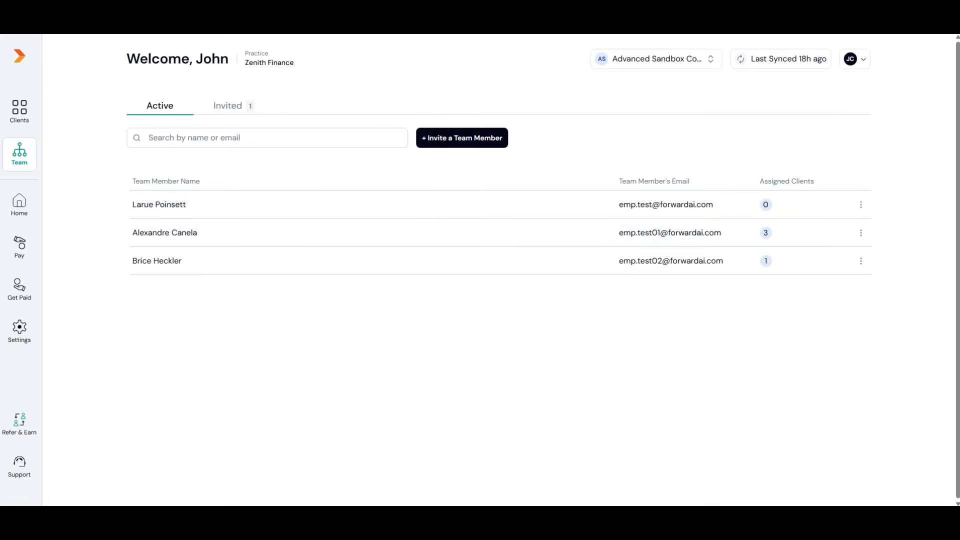
pyautogui.click(19, 209)
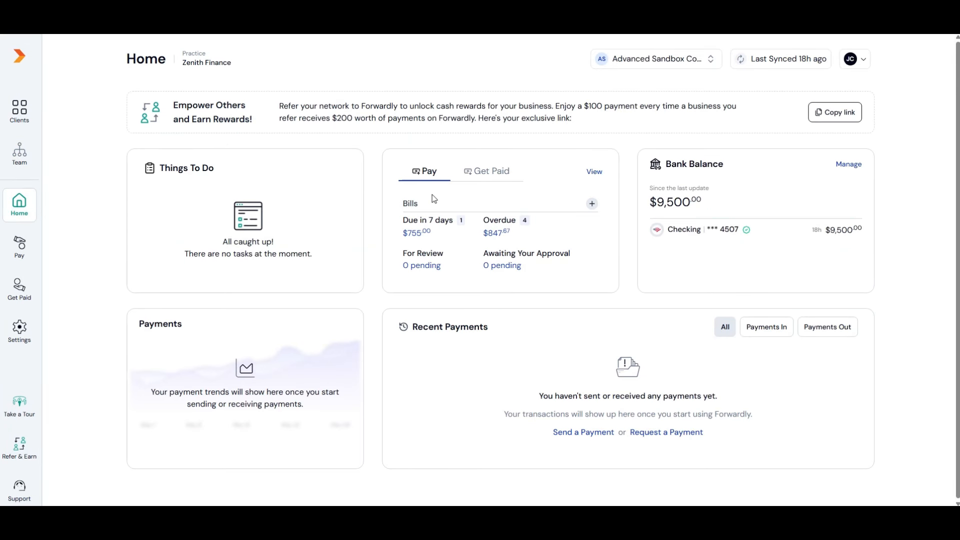